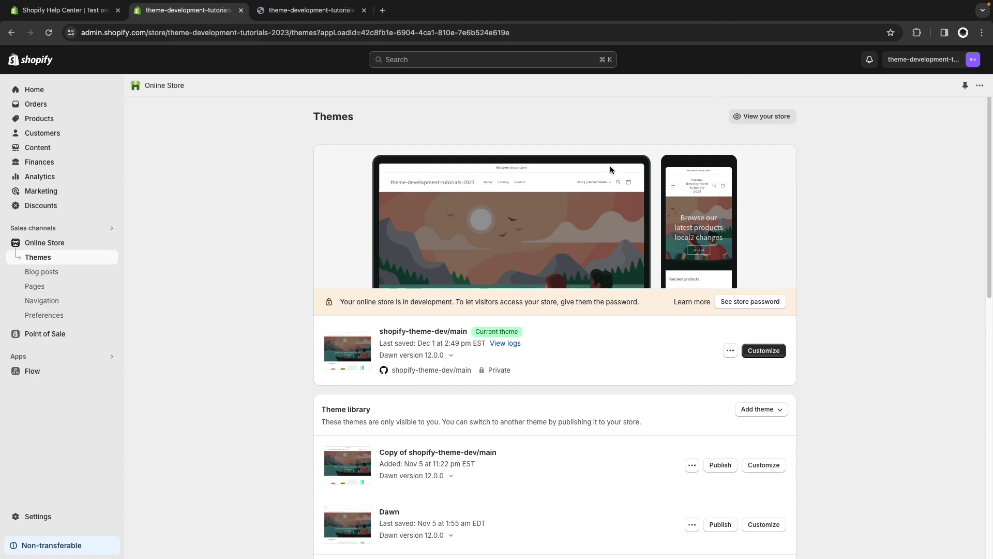
Check the Payments settings and confirm the provider is the (for testing) Bogus Gateway.
left_click(64, 519)
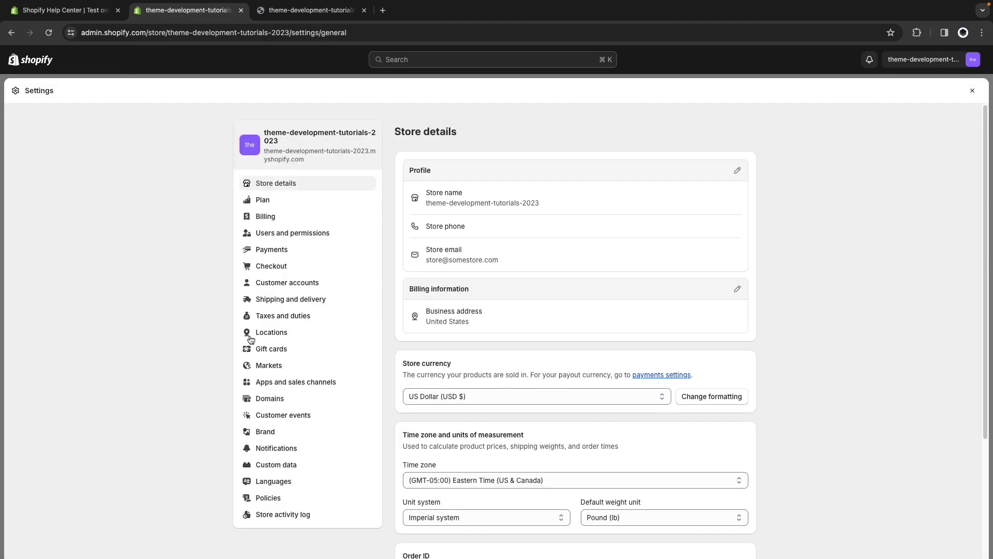
left_click(276, 250)
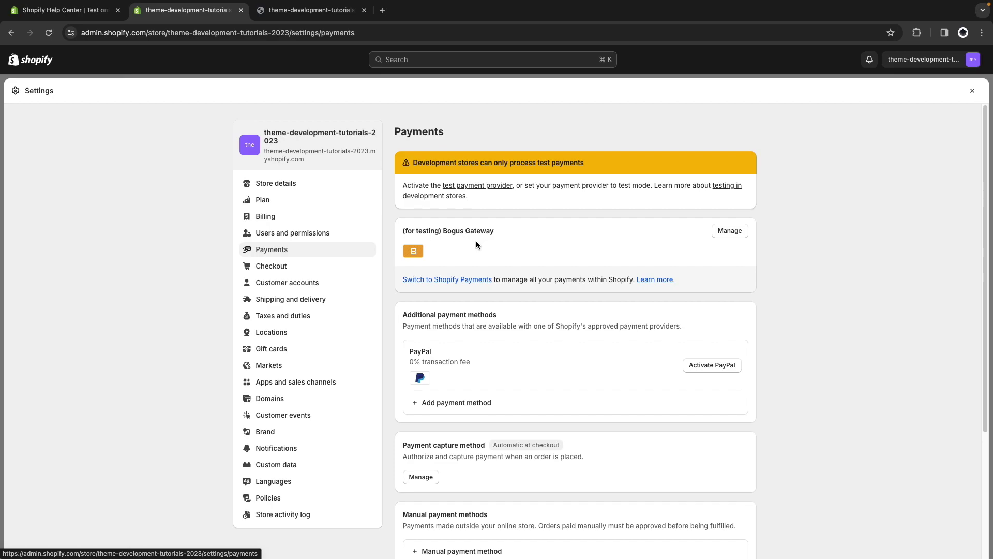
left_click_drag(404, 234, 439, 234)
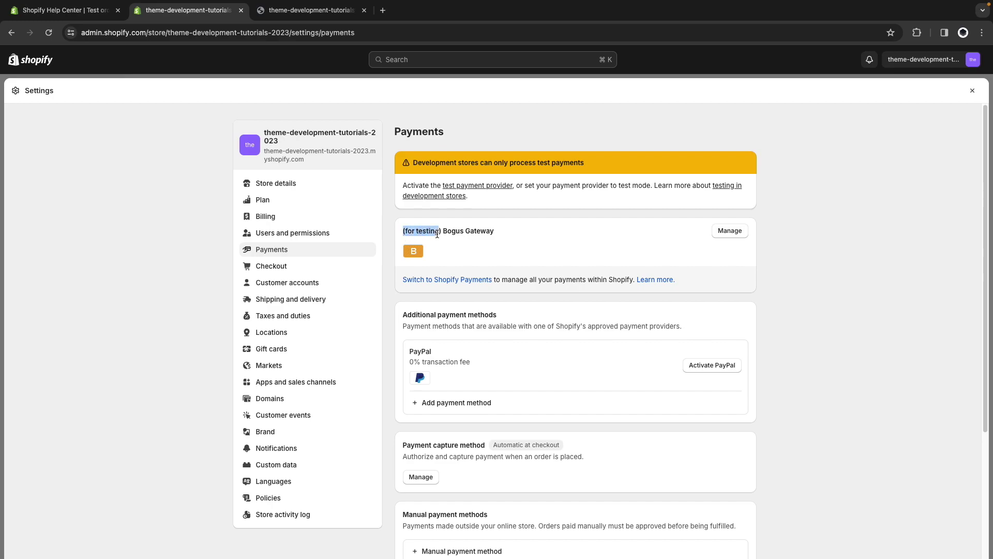
left_click(483, 241)
Add The 3p Fulfilled Snowboard from Featured products to the cart and proceed to the $2,629.95 checkout.
key("ctrl+Tab")
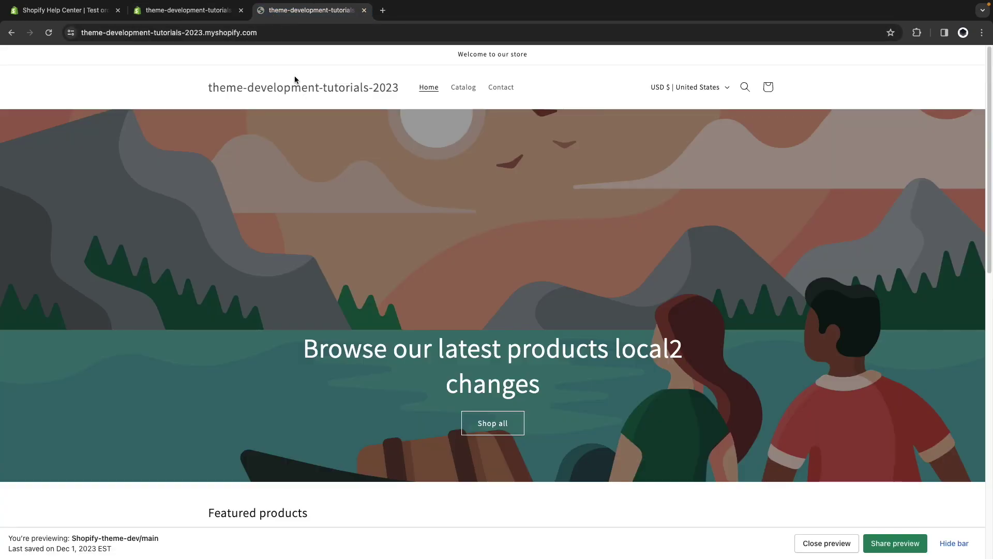
scroll(420, 213, "down", 5)
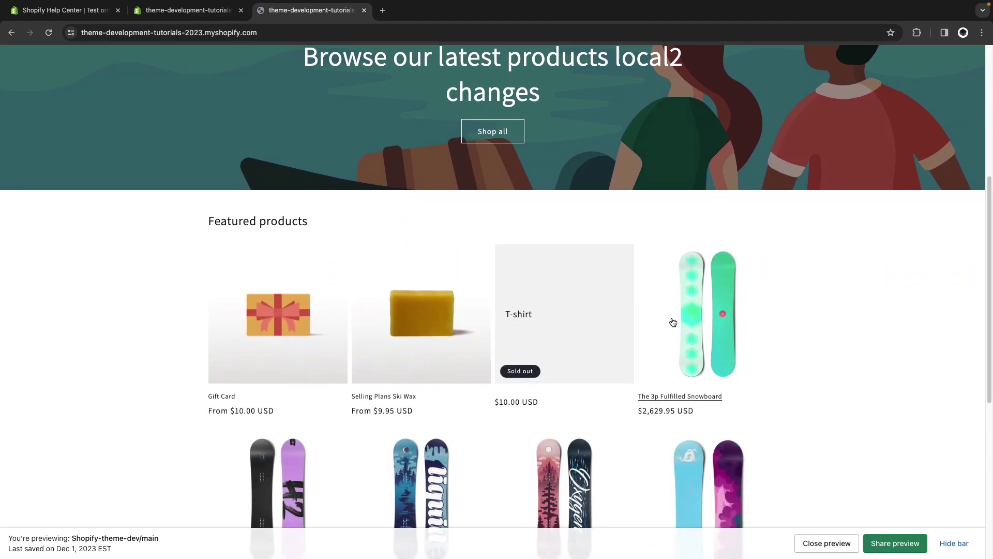
left_click(673, 322)
left_click(679, 282)
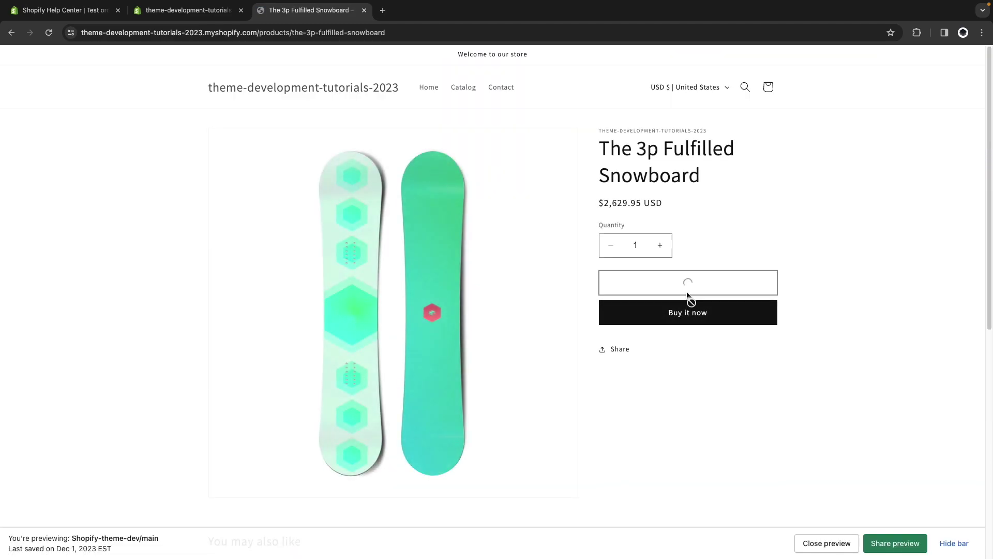
left_click(690, 257)
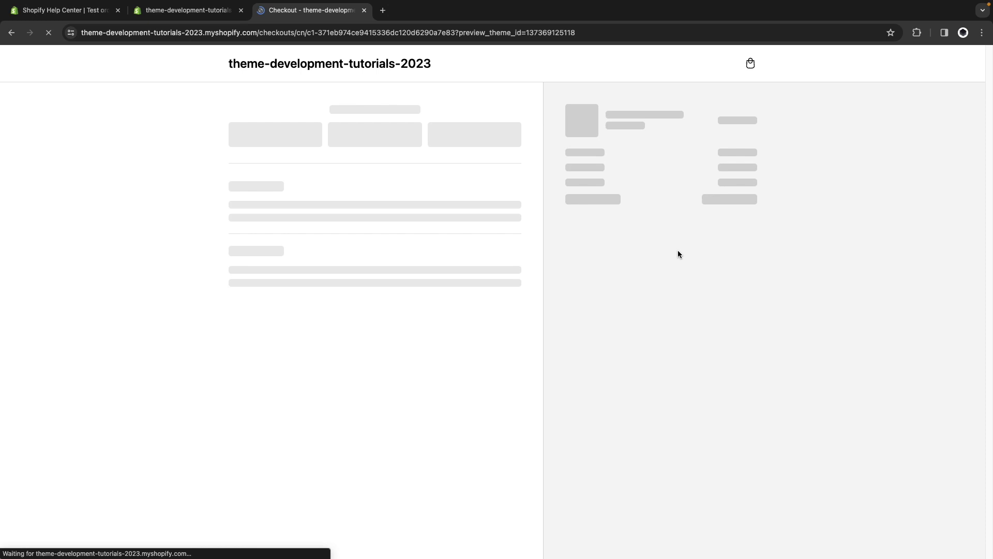
scroll(489, 327, "down", 3)
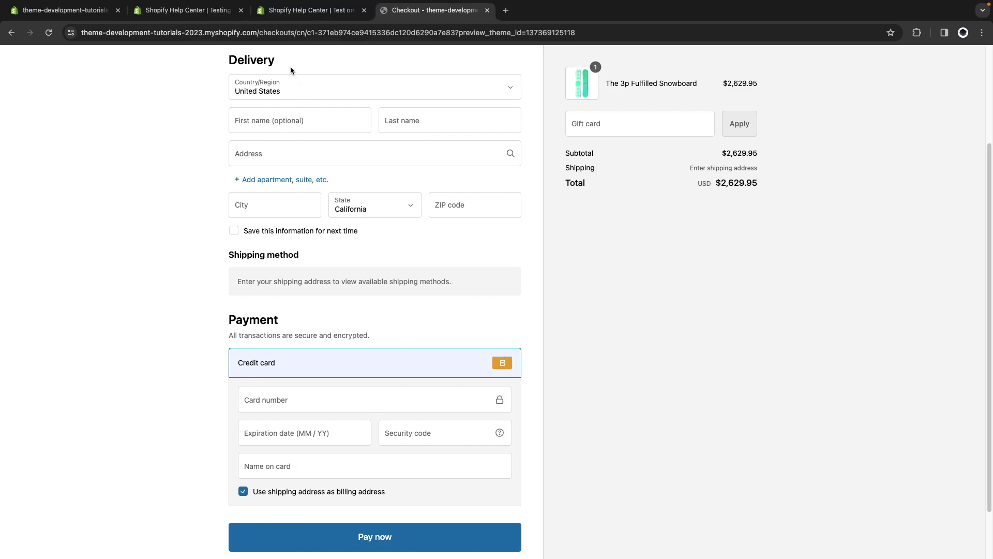
Copy 'Bogus Gateway' from the Test orders help article into the Name on card field.
left_click(311, 10)
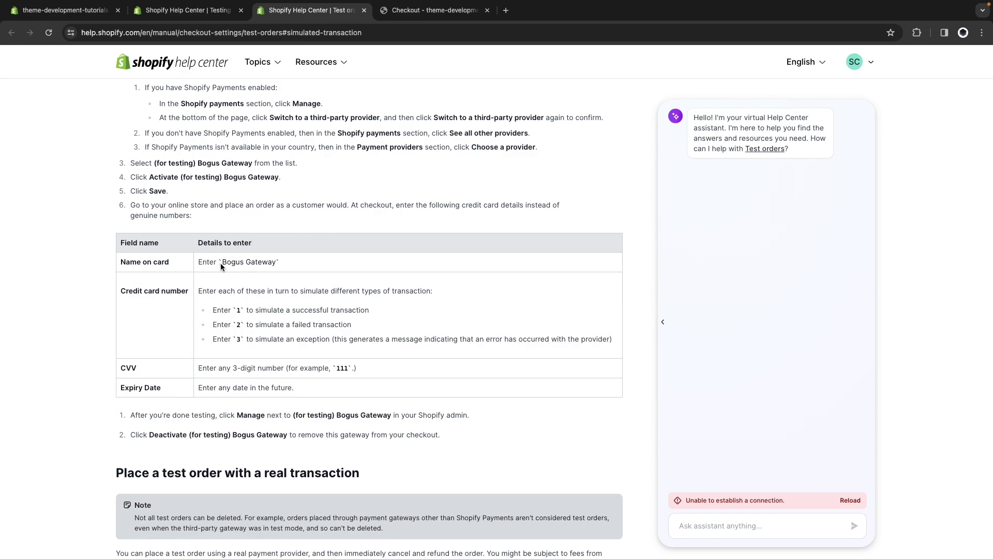
left_click_drag(222, 263, 274, 264)
left_click(414, 10)
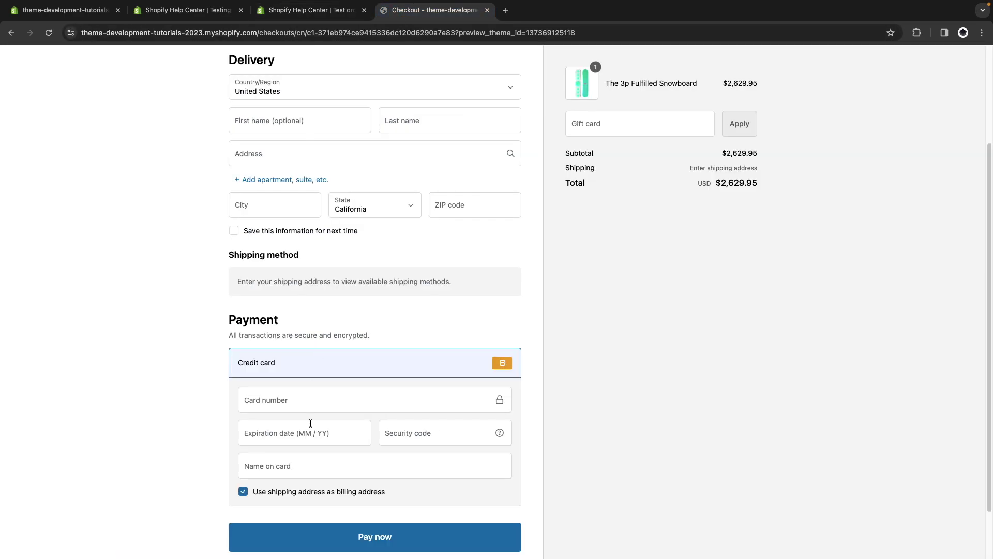
left_click(286, 465)
type("Bogus Gateway")
left_click(310, 10)
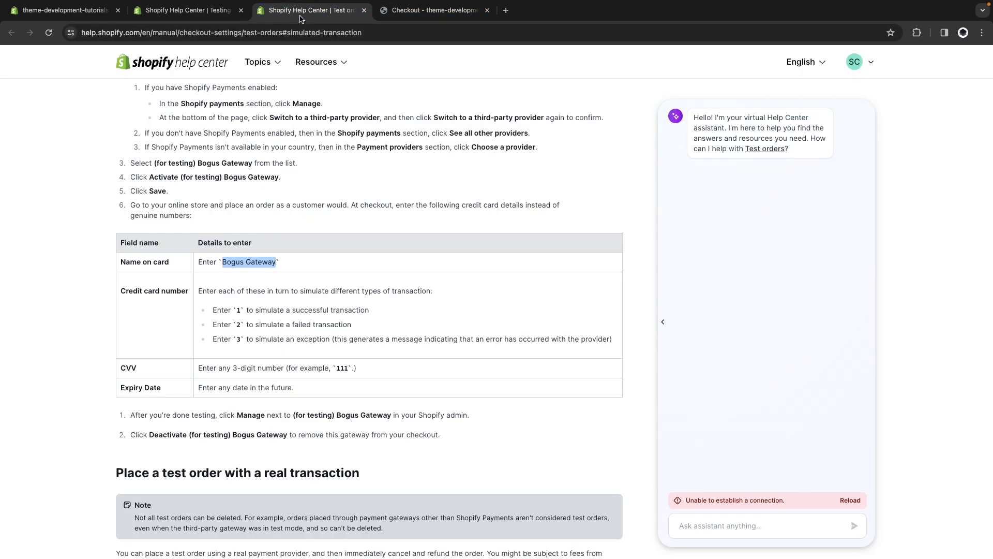
left_click(204, 284)
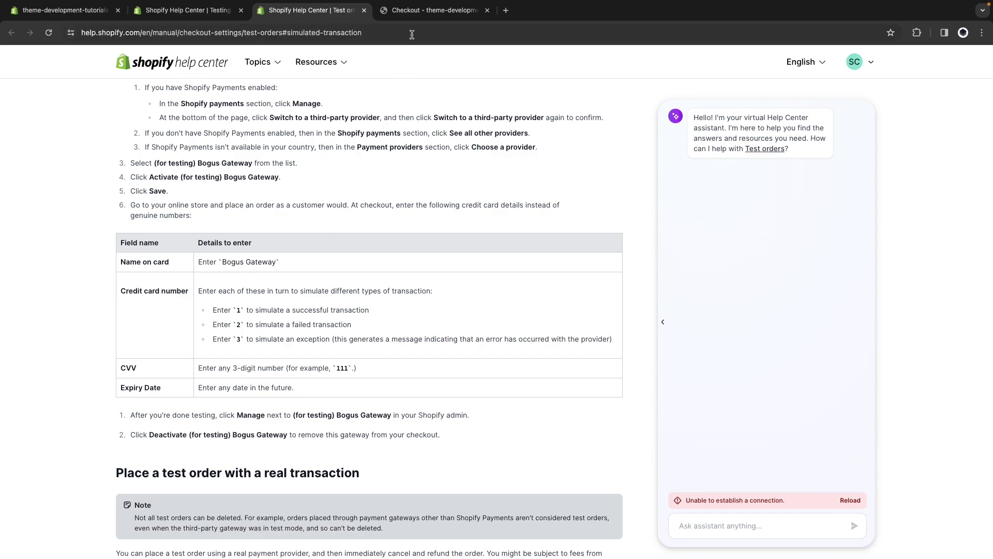
key("ctrl+Tab")
Enter card number 1, expiry 01 / 30 and security code 123, checking them against the article.
left_click(273, 398)
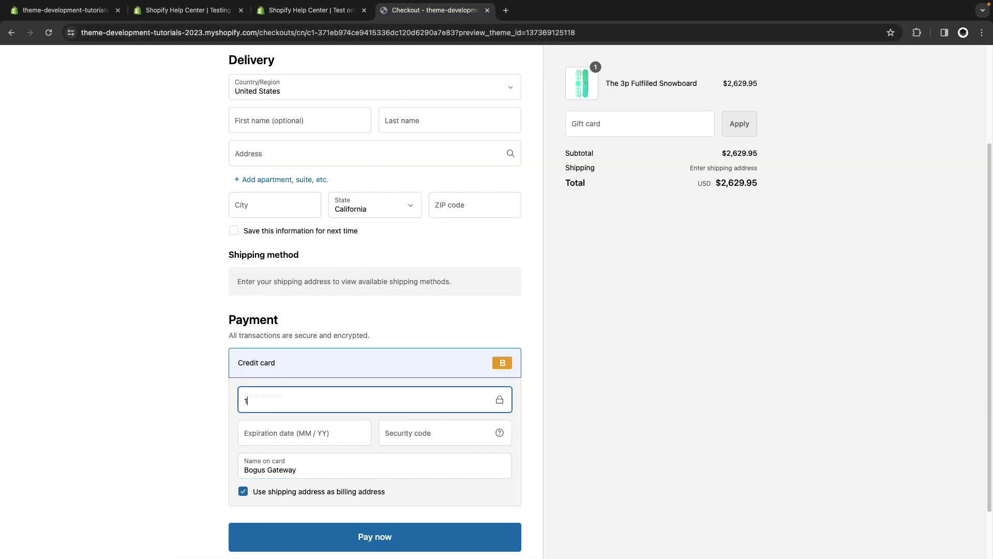
type("1")
left_click(281, 430)
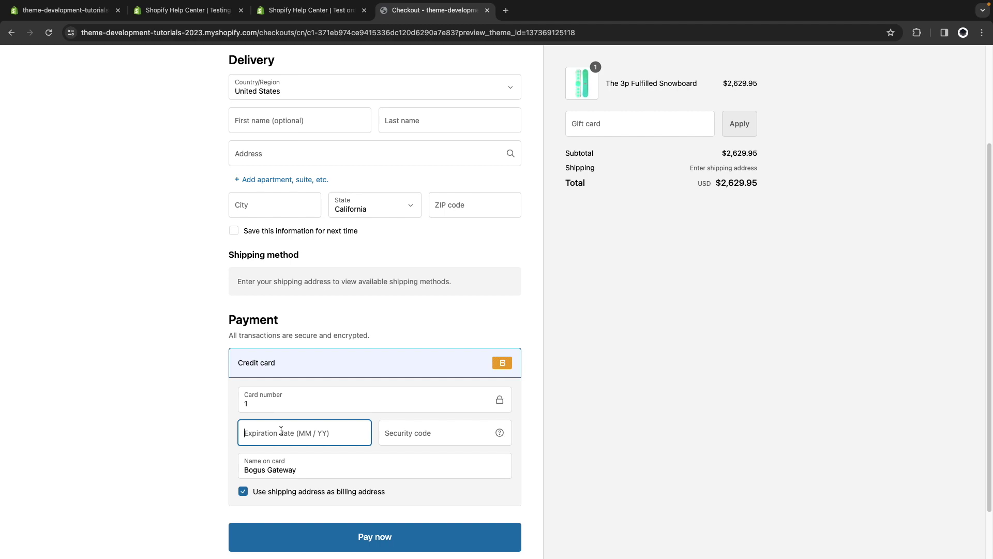
type("0130")
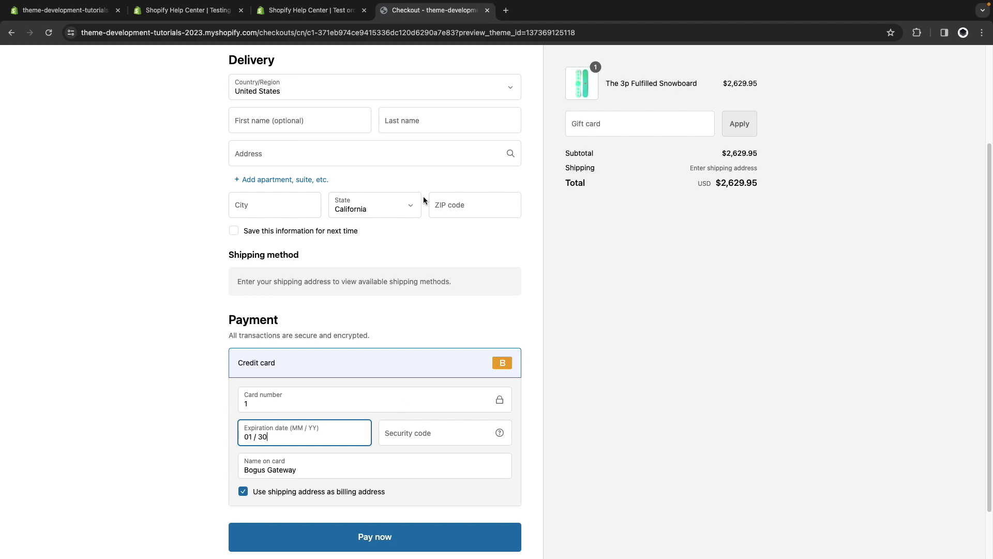
left_click(395, 430)
type("123")
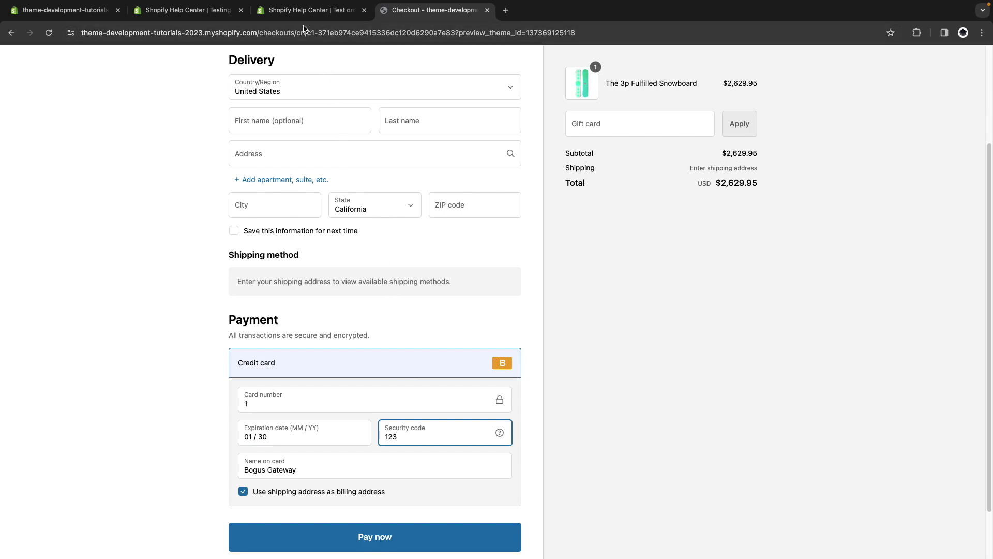
left_click(309, 10)
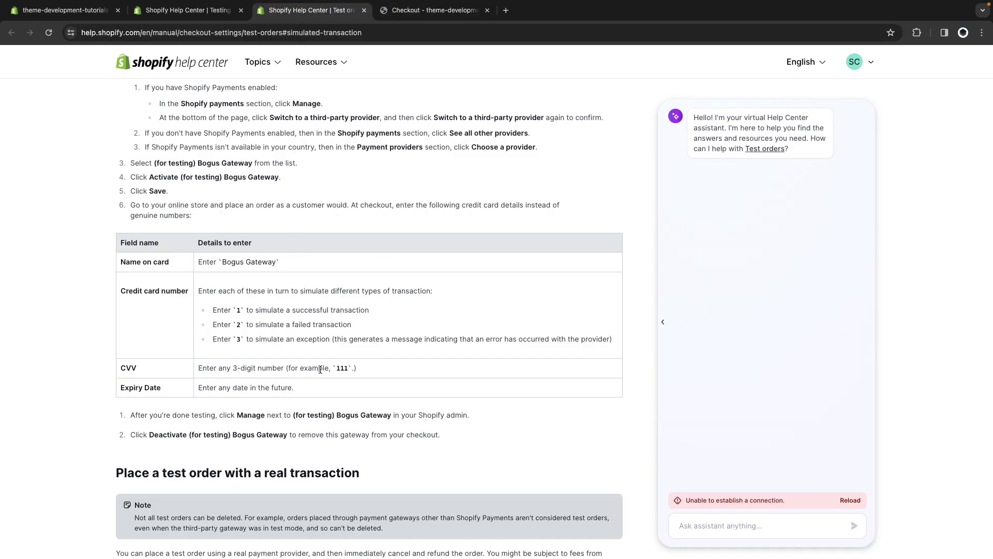
left_click(398, 15)
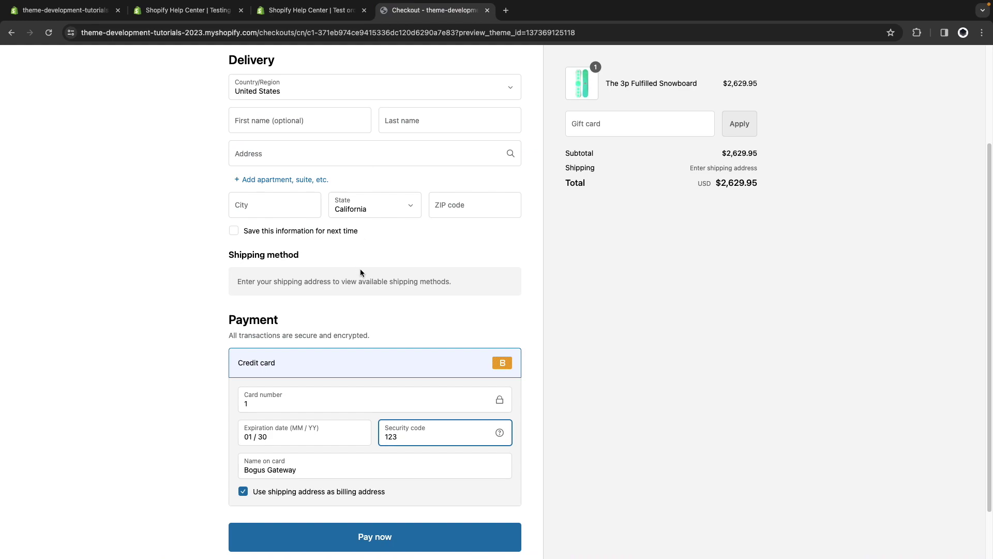
Fill the delivery details: last name Test, address California City, CA, ZIP 93505.
scroll(362, 274, "up", 2)
left_click(436, 182)
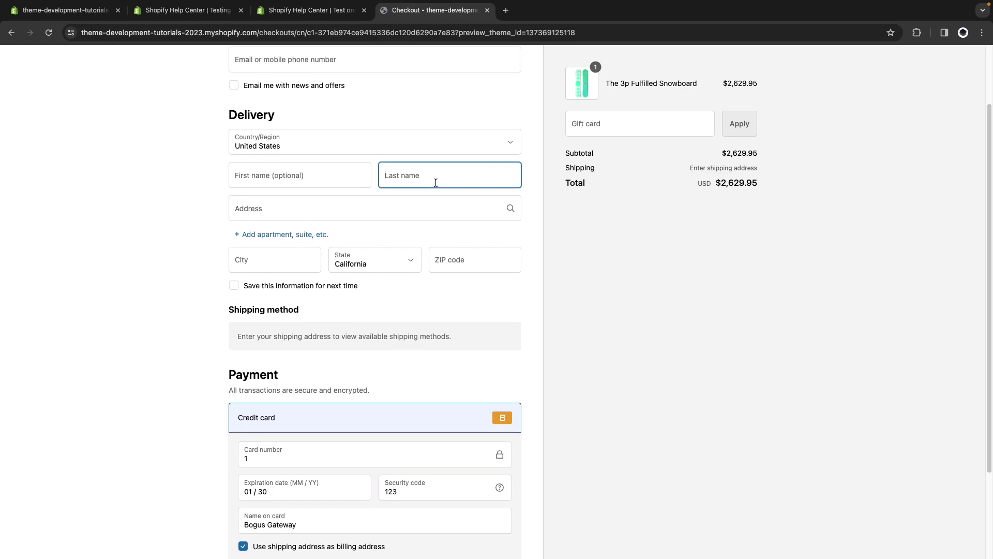
type("Test")
left_click(359, 201)
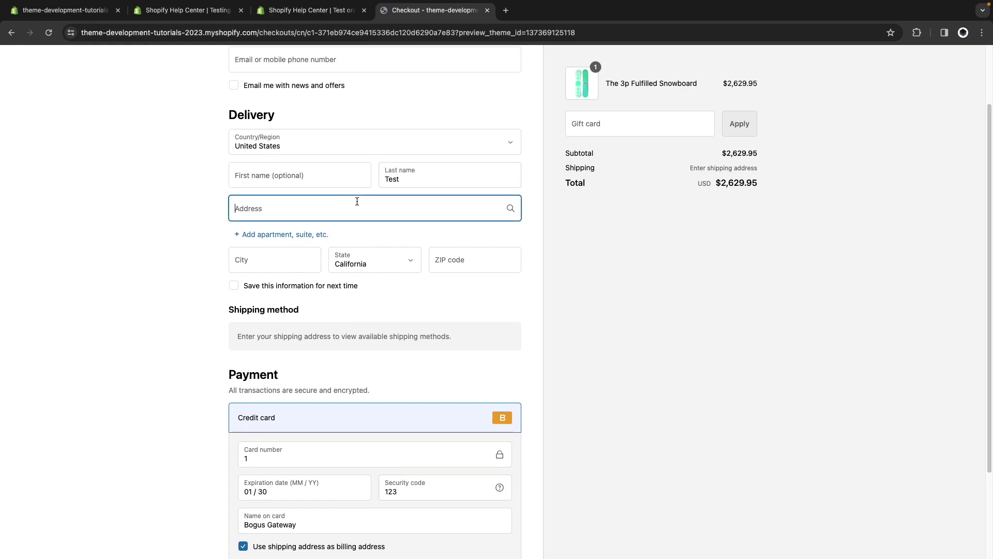
type("cali")
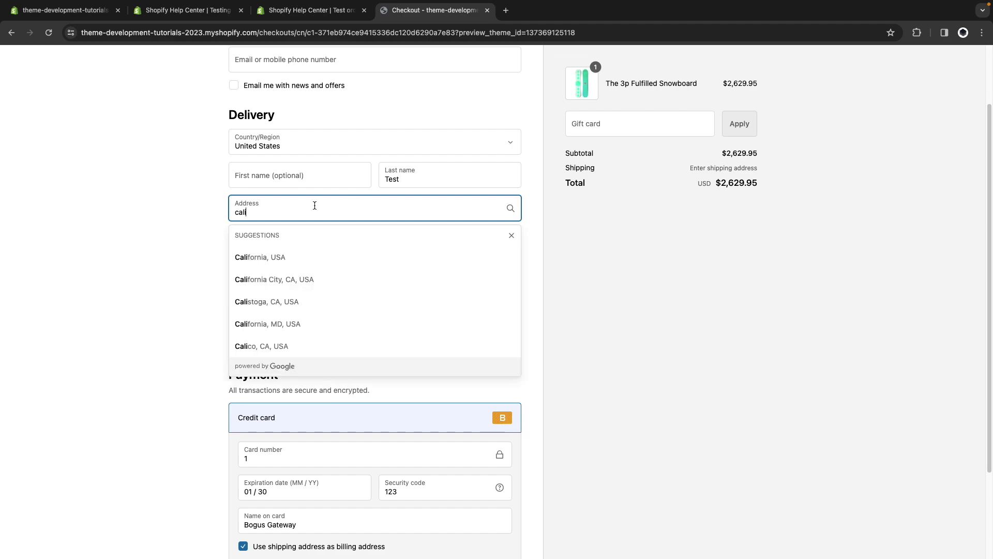
left_click(312, 283)
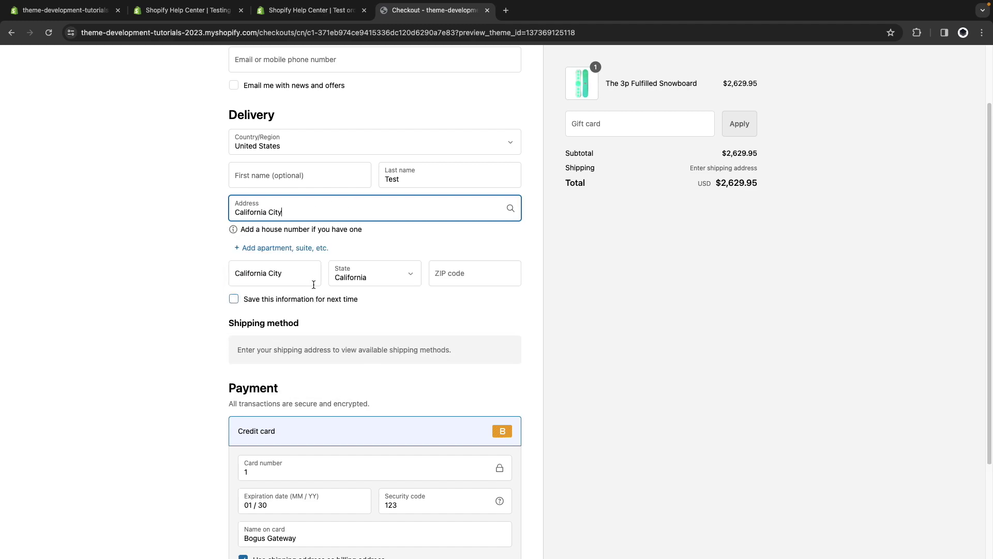
left_click(453, 272)
type("123")
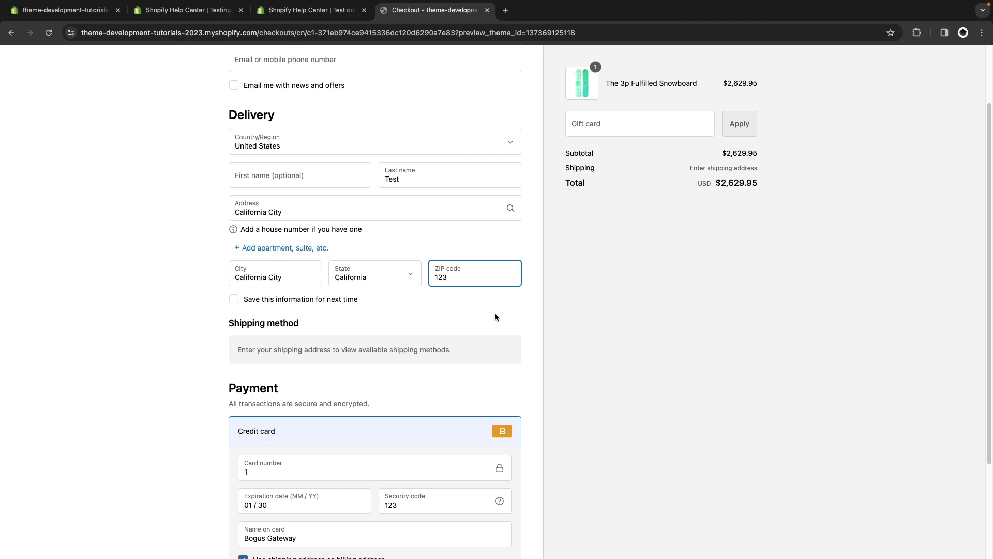
left_click(511, 304)
left_click(440, 317)
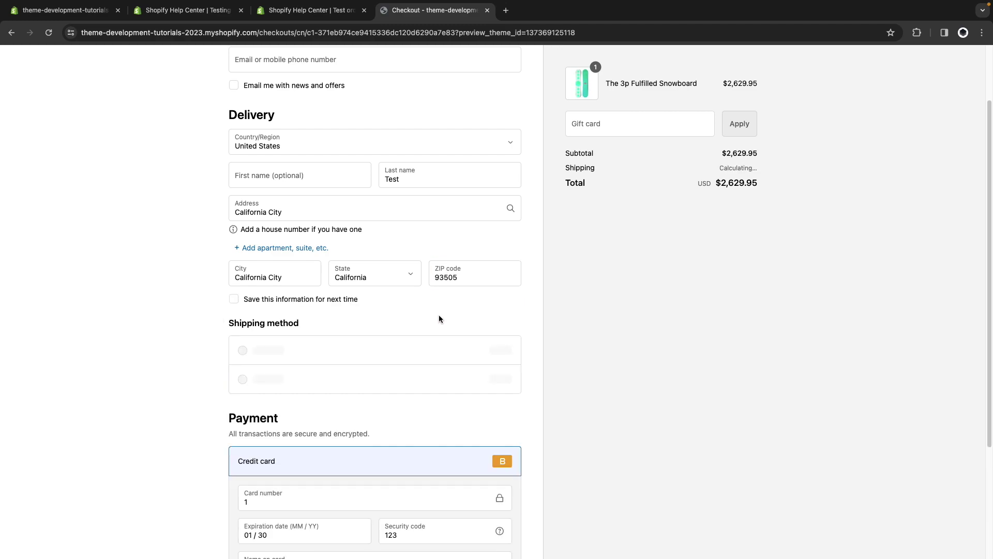
Add a contact e-mail and place the test order with free Economy shipping.
scroll(482, 322, "down", 3)
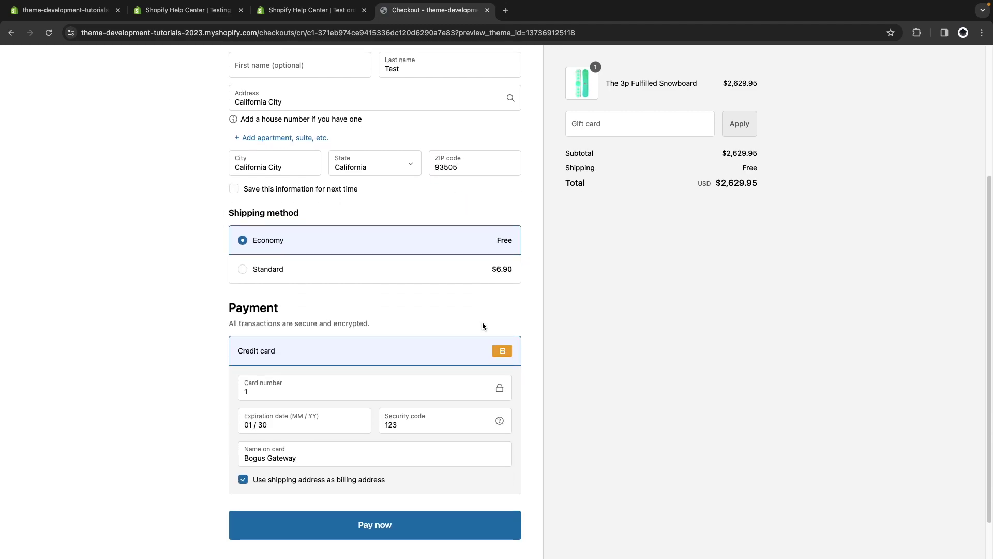
left_click(429, 501)
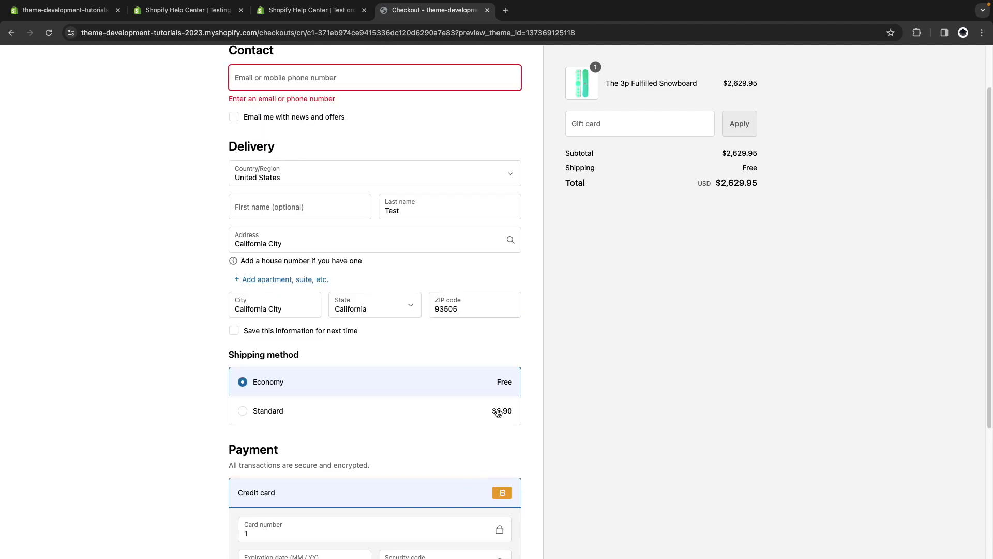
scroll(498, 412, "up", 1)
type("te")
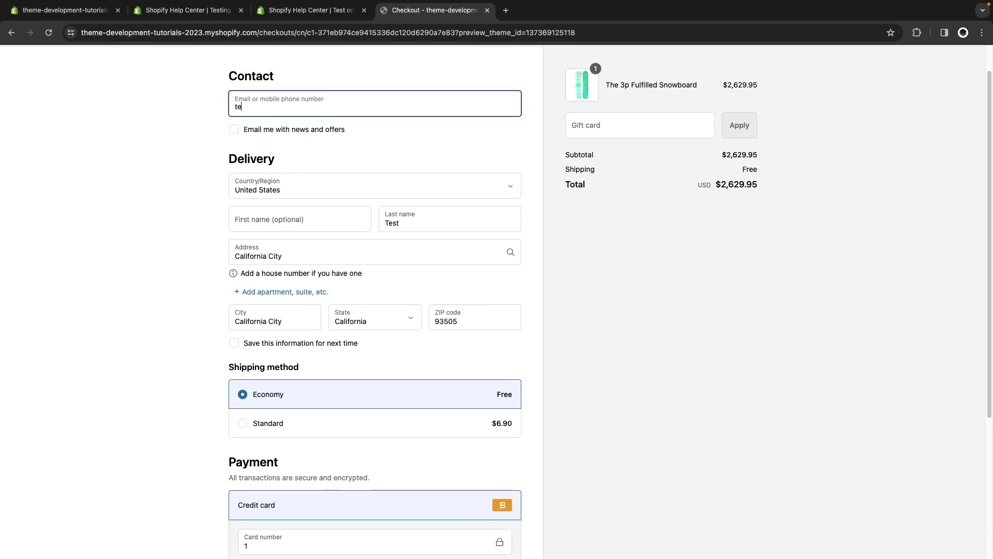
type("st@email.com")
scroll(325, 145, "down", 3)
scroll(326, 146, "down", 1)
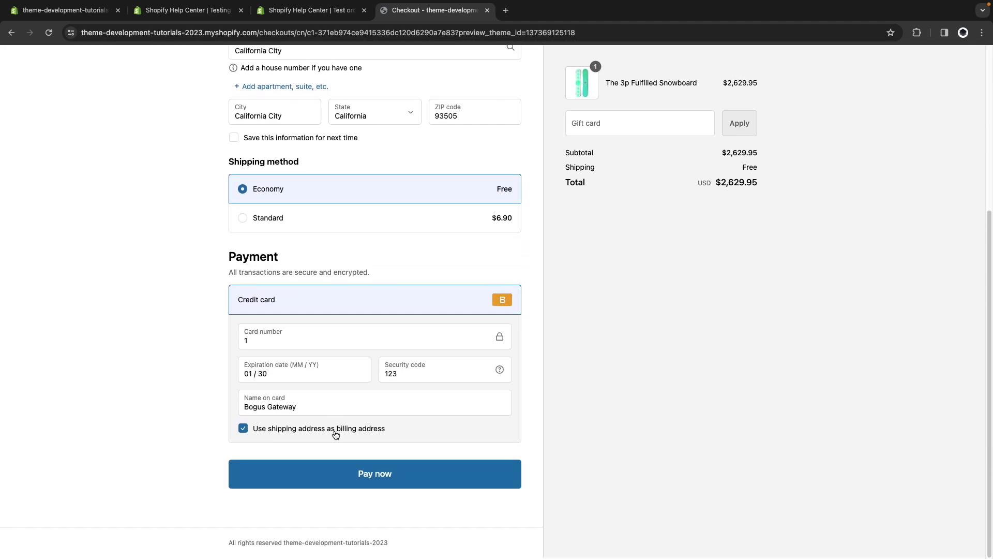
left_click(323, 472)
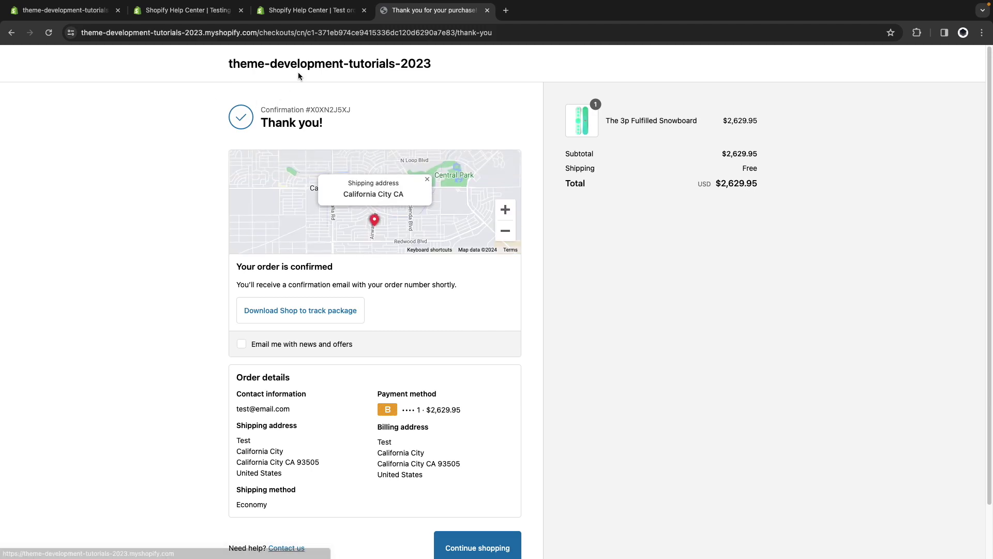
Leave admin settings and open Orders to see the $2,629.95 test order marked Paid.
left_click(56, 11)
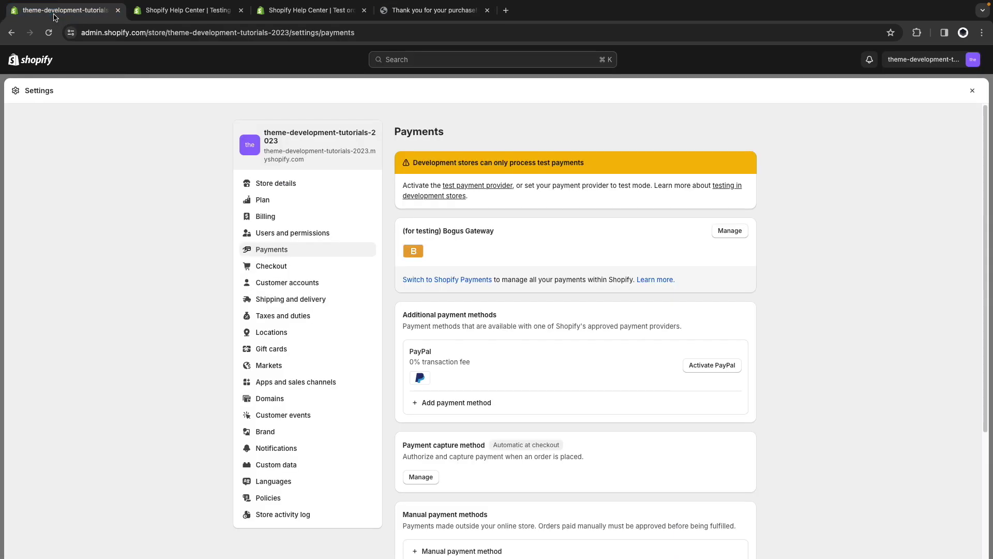
left_click(973, 90)
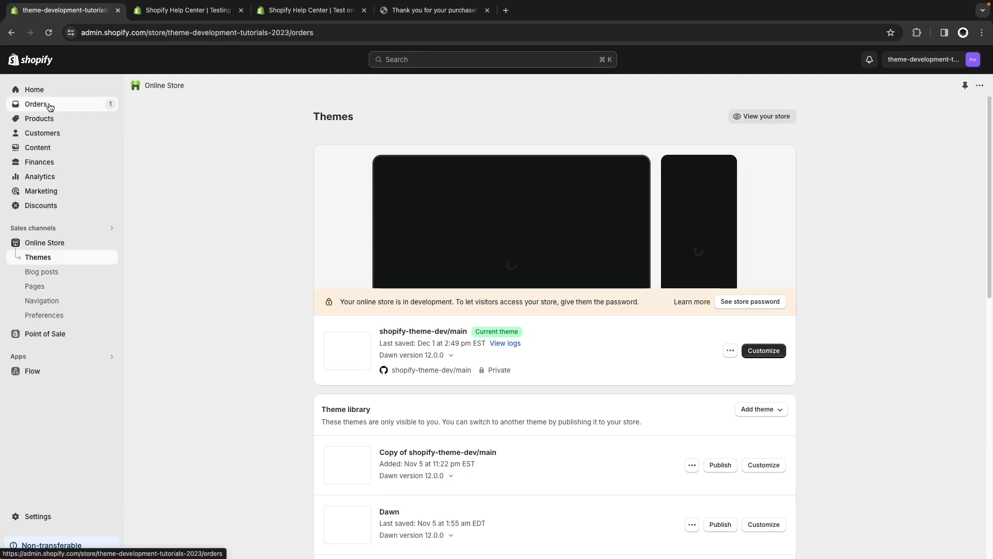
left_click(49, 104)
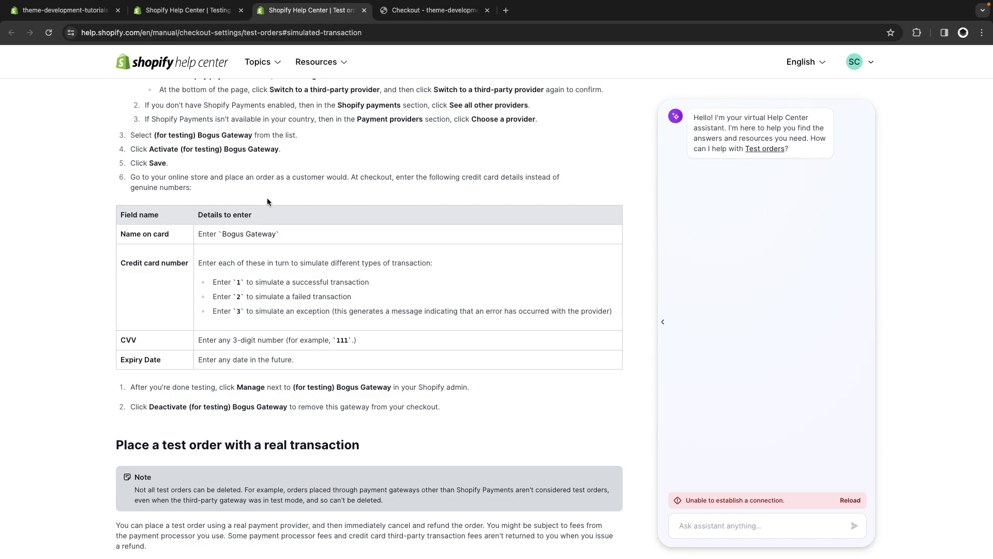
Copy the Visa test card number from the Testing Shopify Payments article and return to the fresh checkout.
left_click(164, 18)
scroll(240, 166, "up", 4)
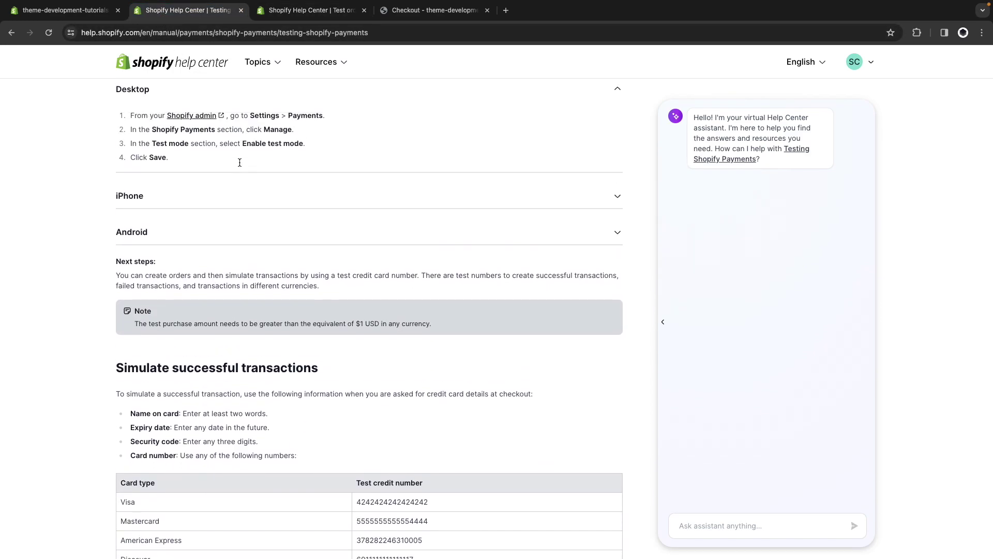
scroll(240, 167, "up", 1)
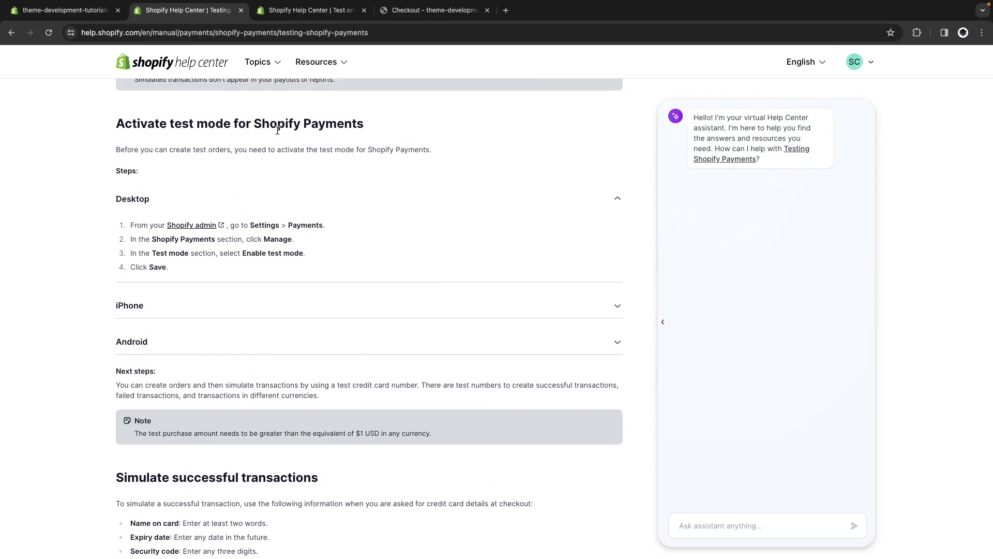
scroll(316, 178, "down", 5)
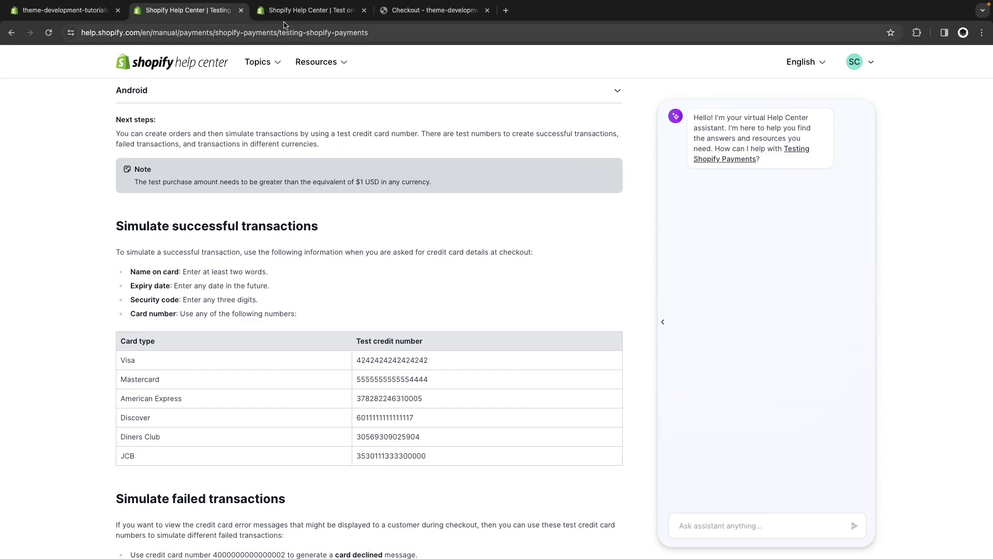
left_click(310, 10)
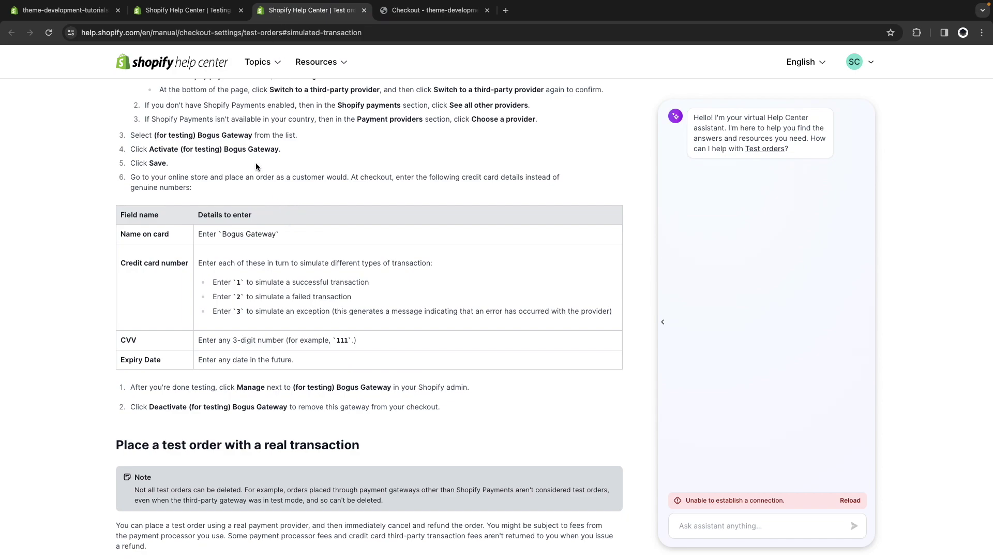
left_click(186, 10)
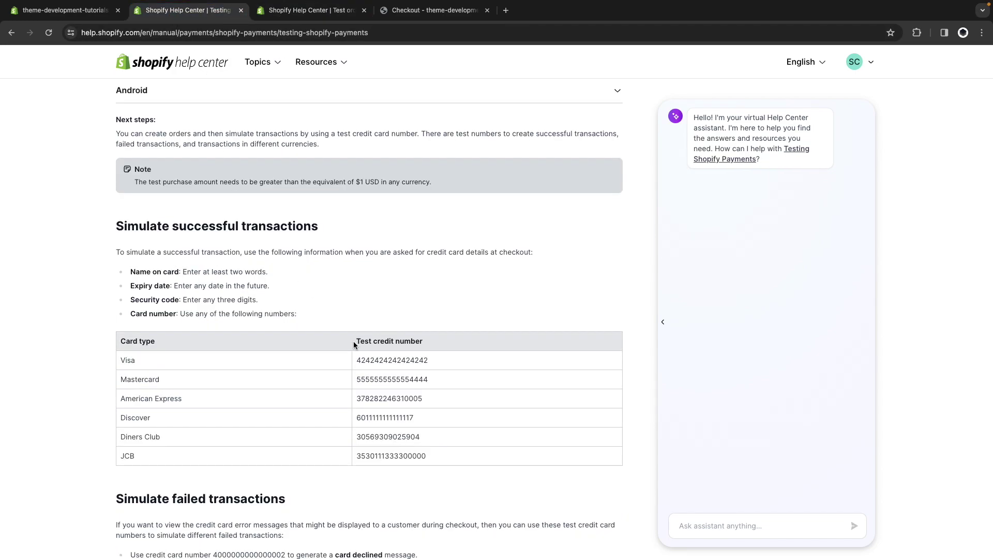
double_click(377, 358)
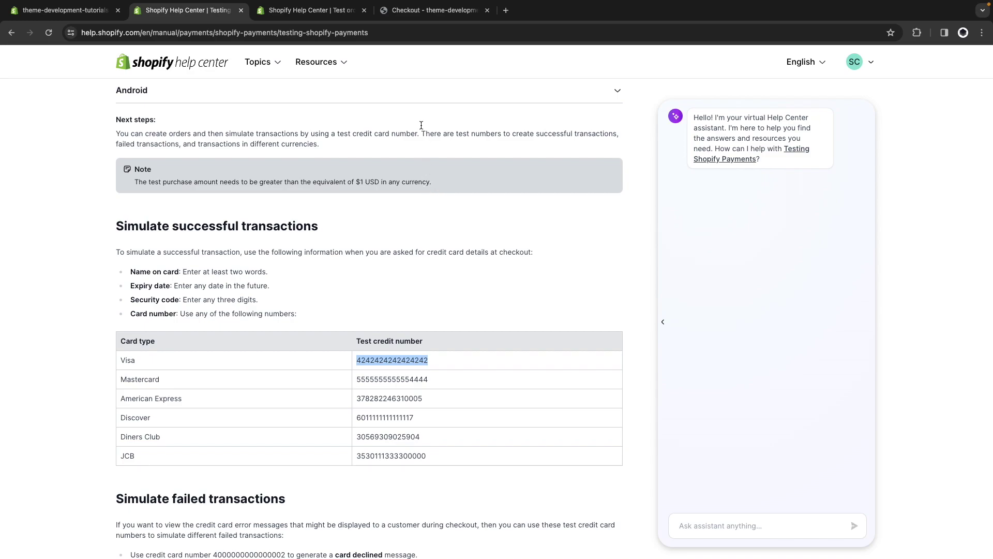
key("super+4")
scroll(318, 237, "down", 1)
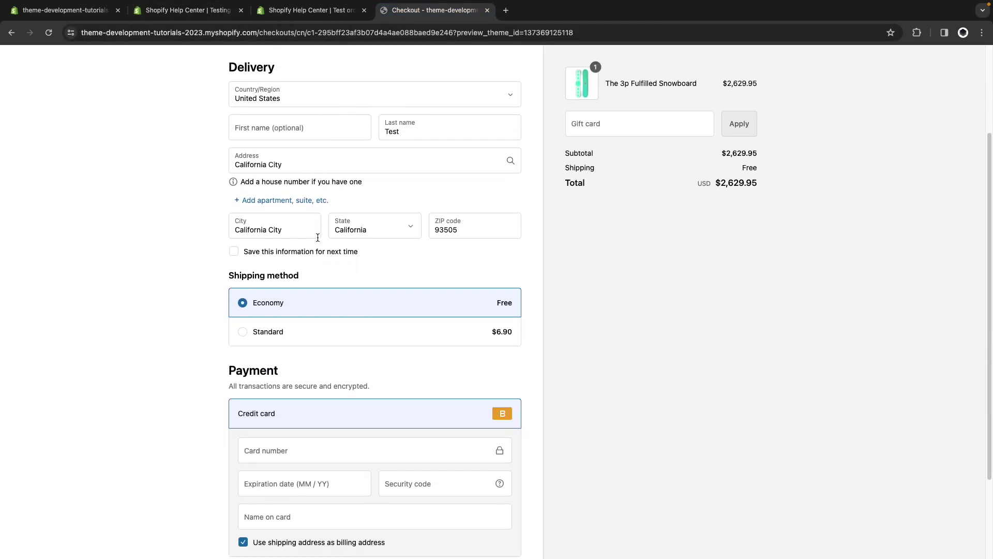
scroll(318, 237, "down", 1)
left_click(272, 409)
type("4242 4242 4242 4242")
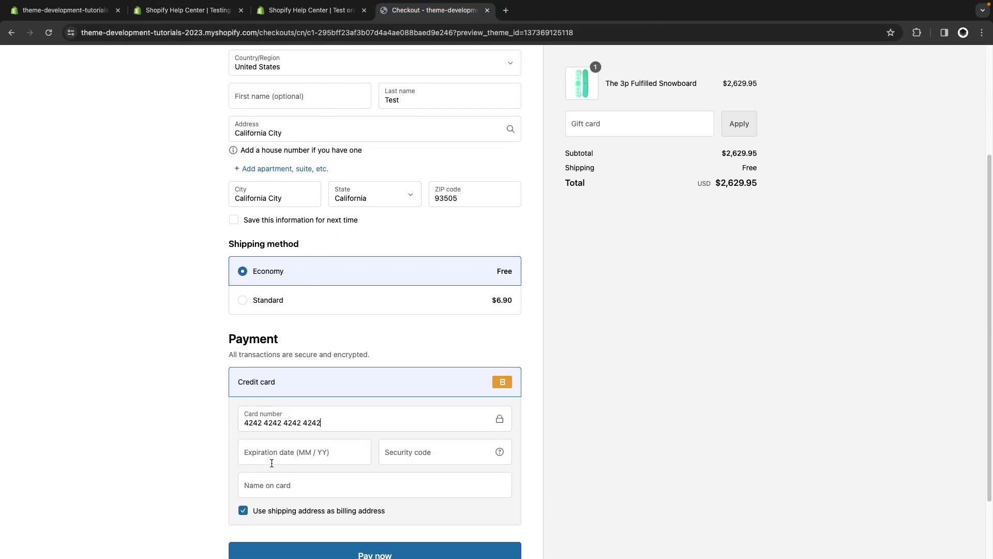
left_click(274, 456)
type("01 / 30")
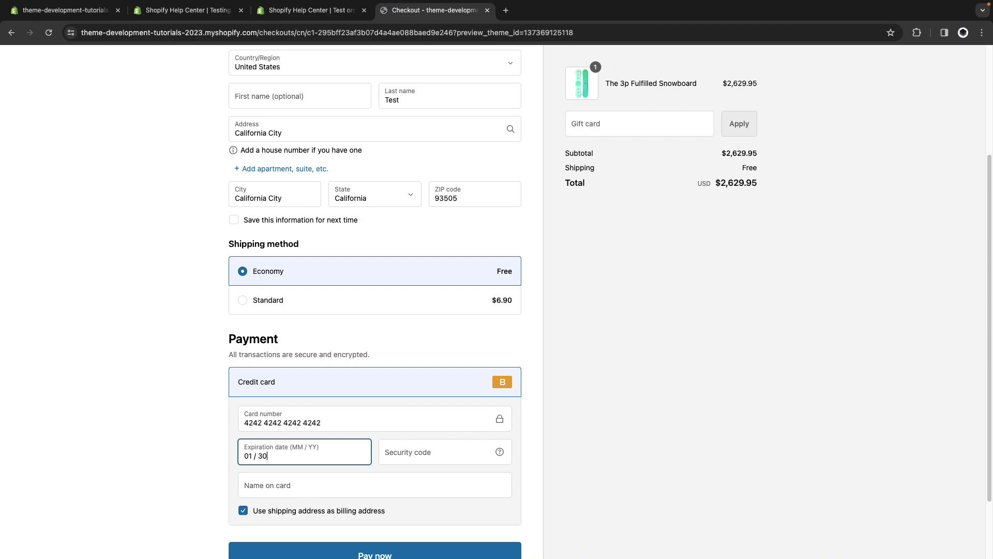
key("Tab")
type("123")
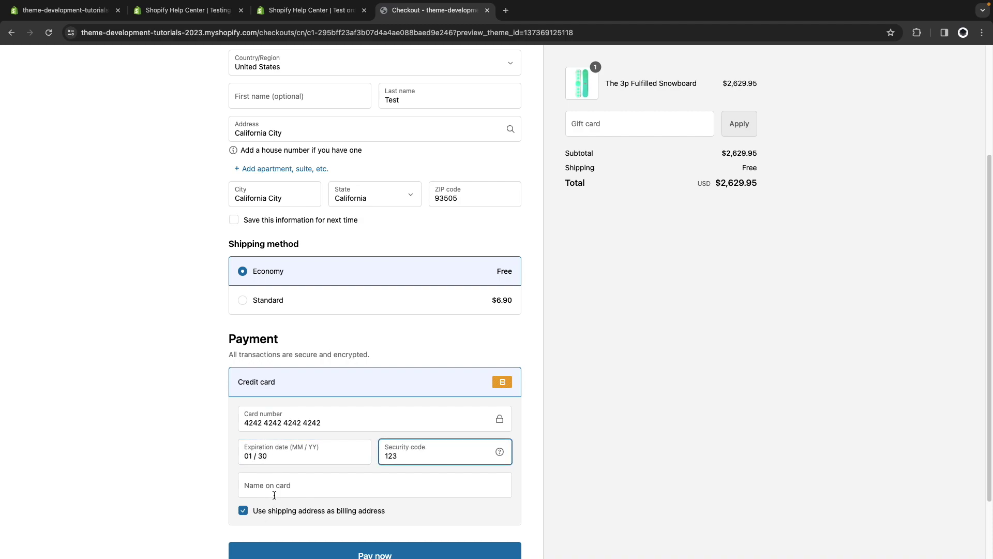
left_click(274, 495)
type("Test C")
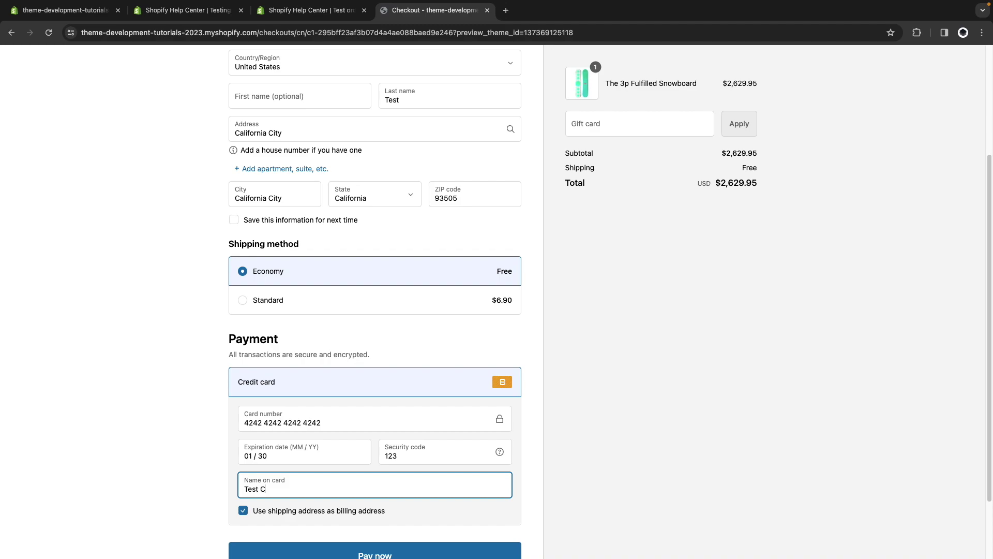
type("ard")
Try to pay, dismiss the save-card prompt, add a contact e-mail and retry; the Visa card is rejected.
scroll(569, 466, "down", 1)
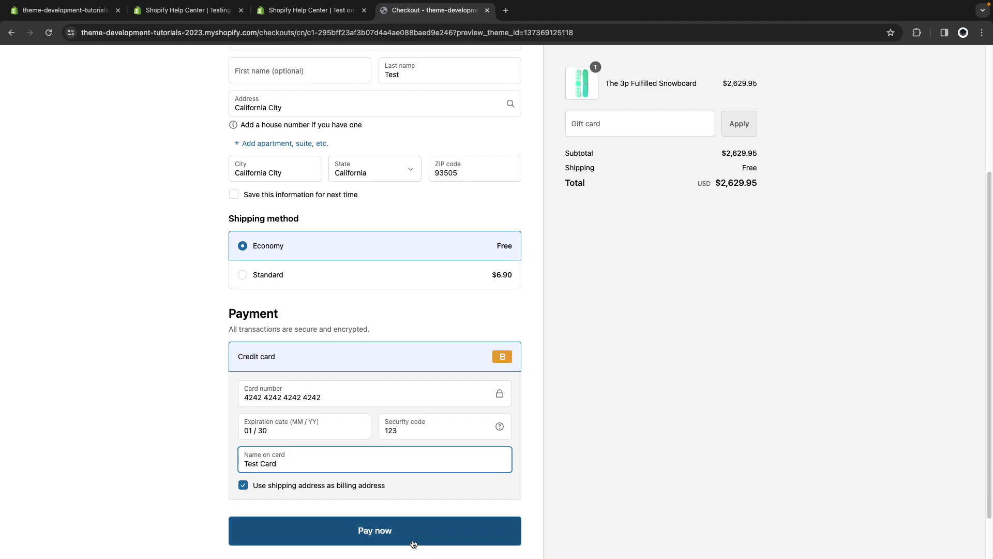
left_click(414, 542)
left_click(808, 239)
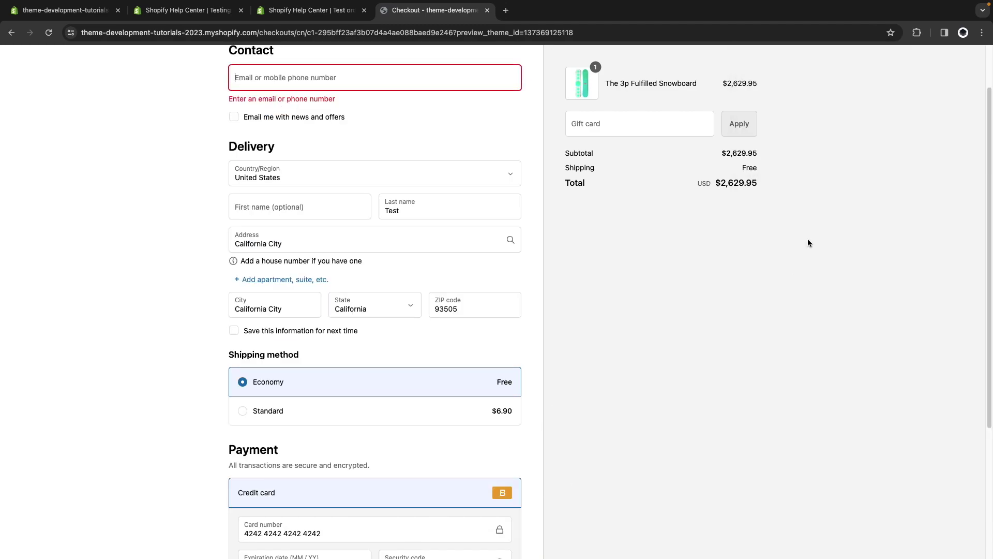
scroll(616, 318, "down", 3)
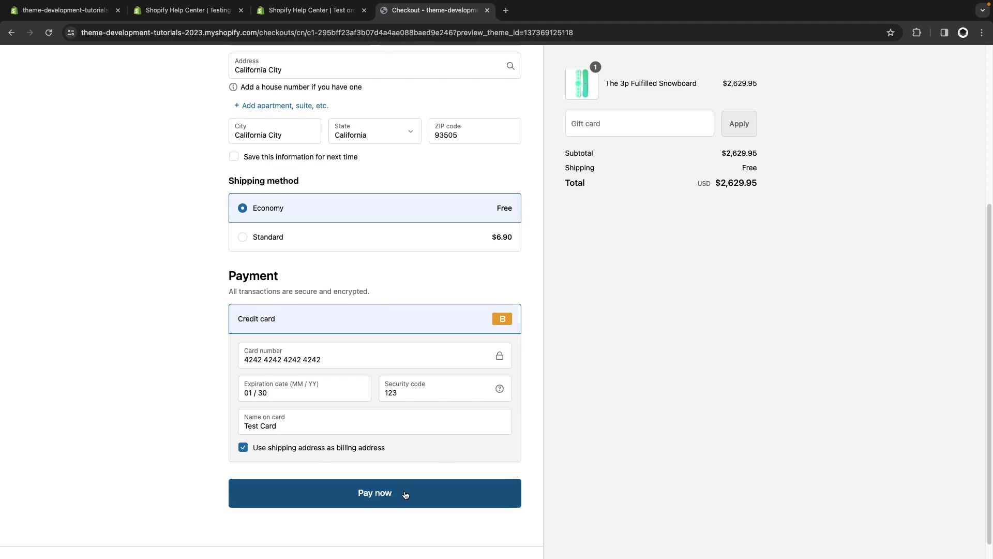
left_click(406, 495)
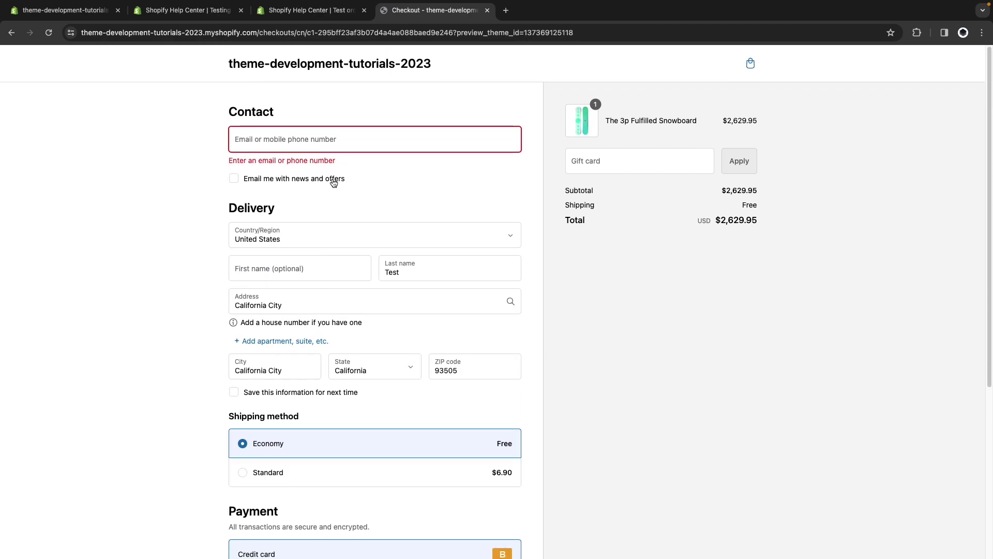
left_click(309, 134)
type("test@email.com")
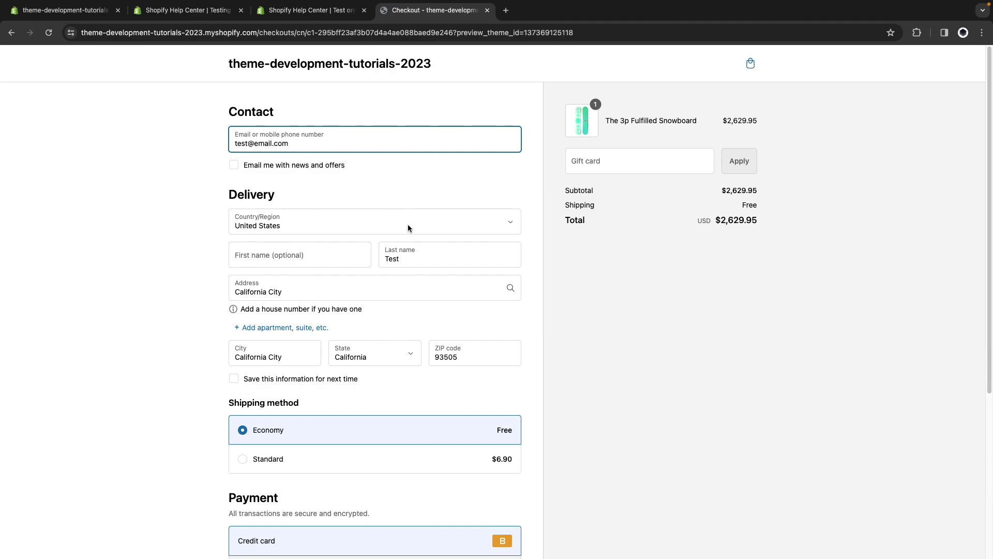
scroll(408, 226, "down", 5)
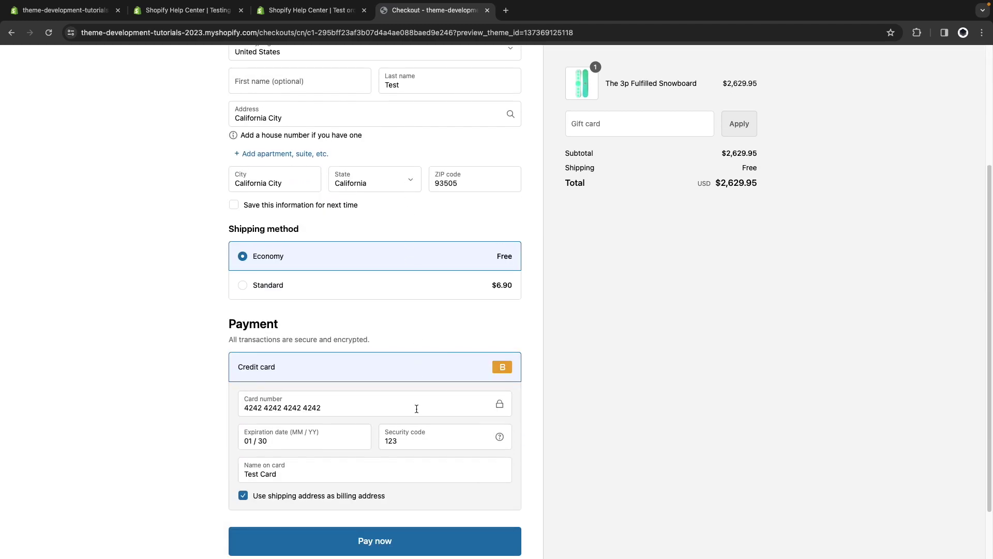
left_click(380, 538)
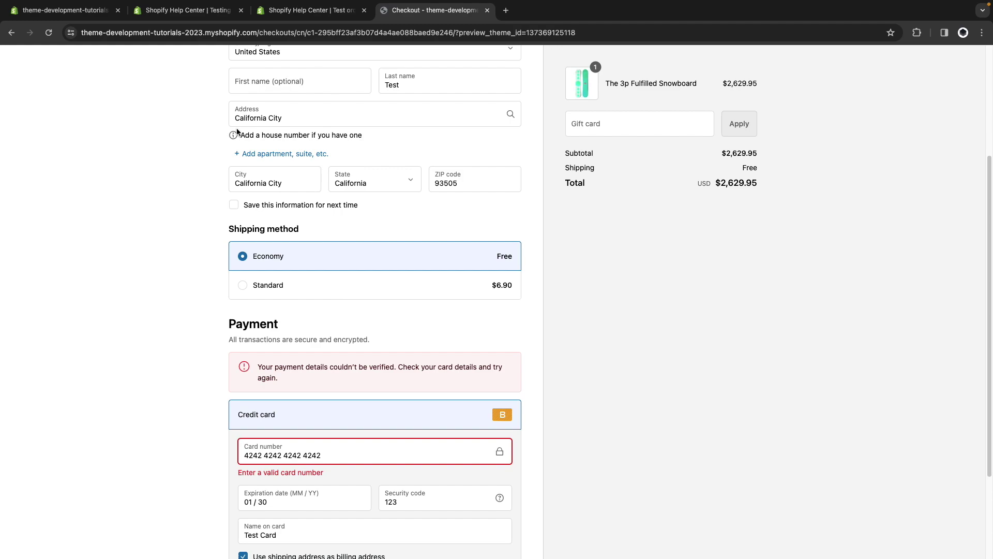
Replace the card number with 1 and place the second test order successfully.
left_click(166, 15)
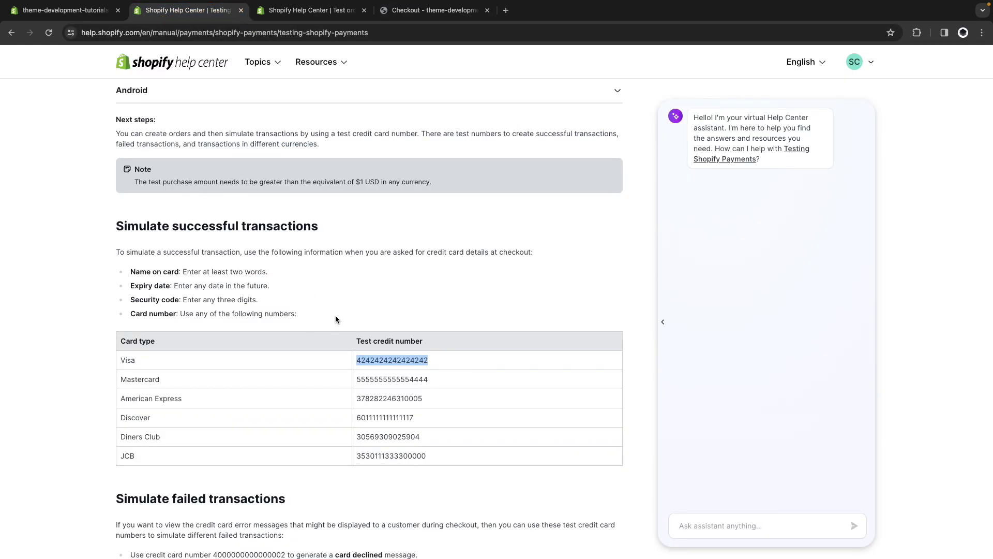
scroll(294, 313, "up", 4)
scroll(293, 312, "up", 1)
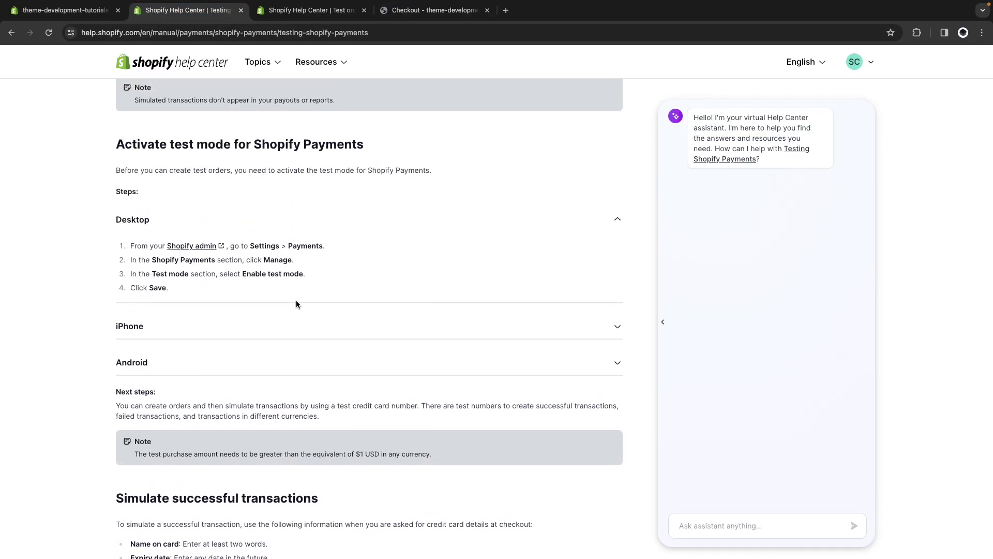
left_click(431, 10)
scroll(333, 238, "down", 1)
left_click_drag(334, 412, 245, 412)
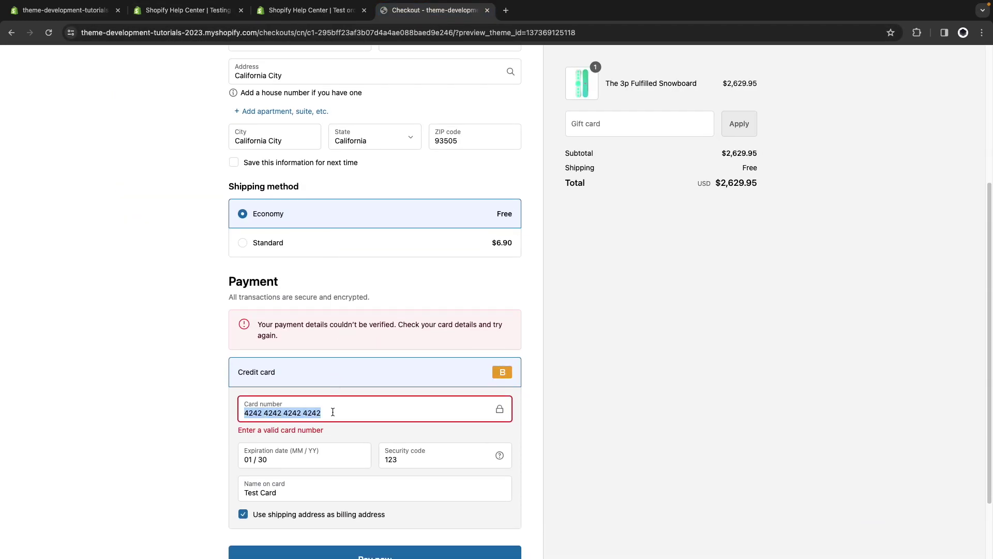
type("1")
scroll(414, 535, "down", 1)
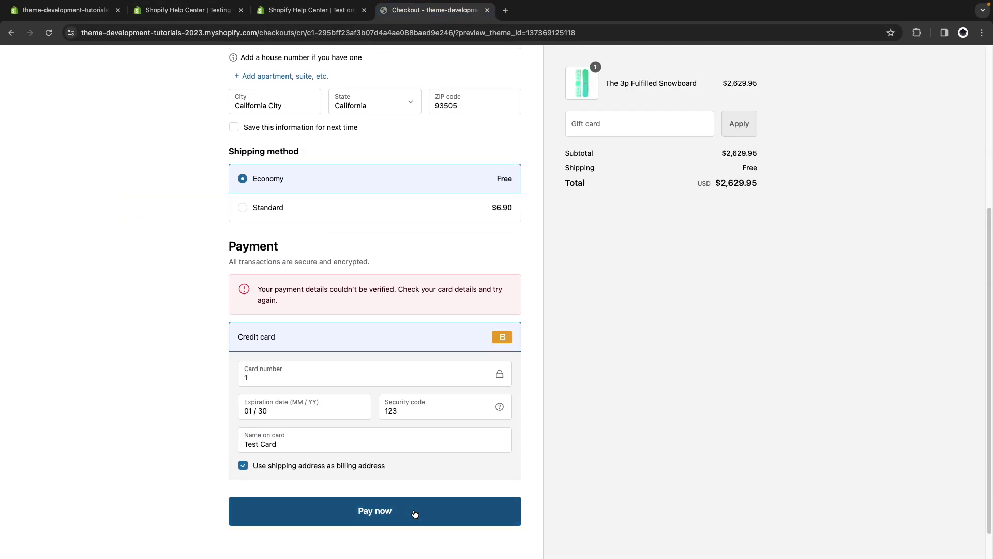
left_click(413, 510)
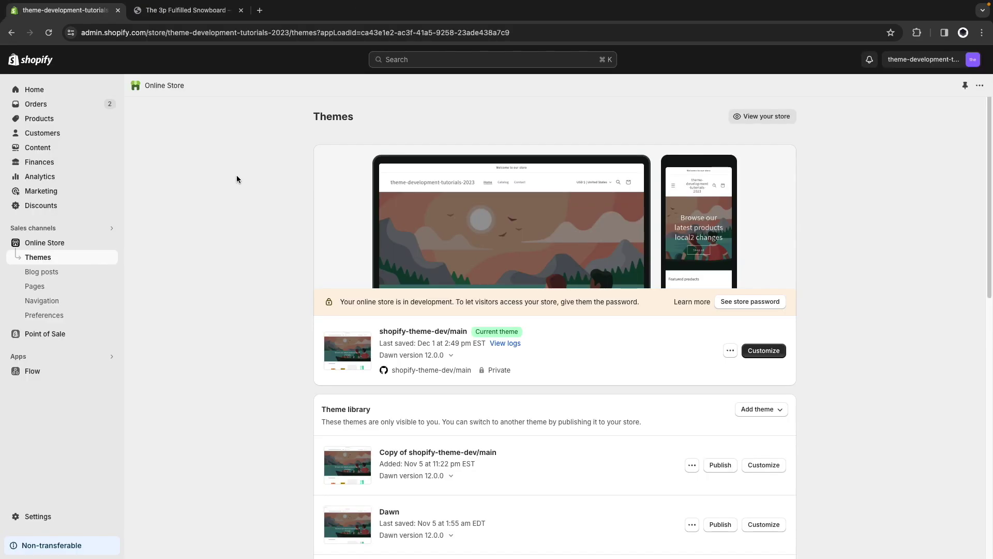
left_click(49, 512)
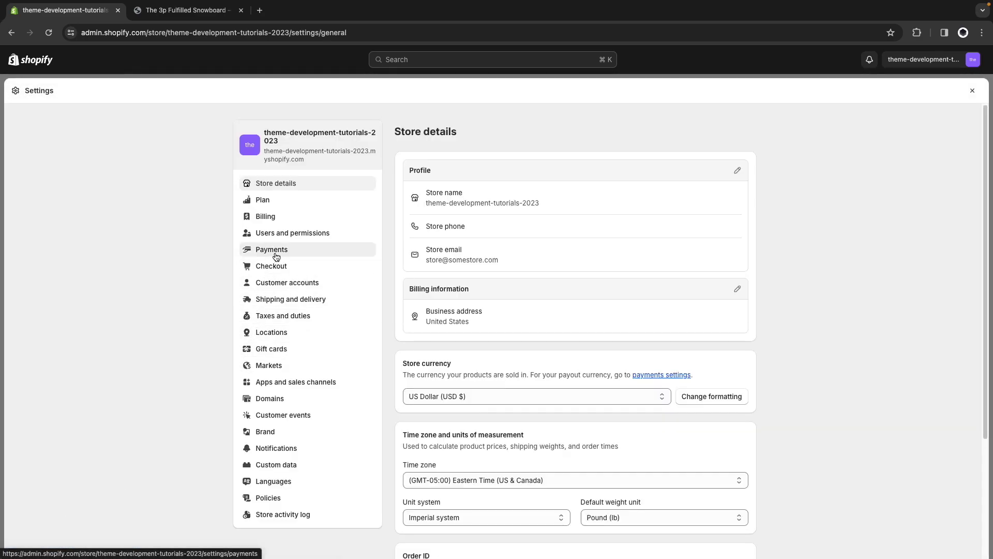
left_click(265, 250)
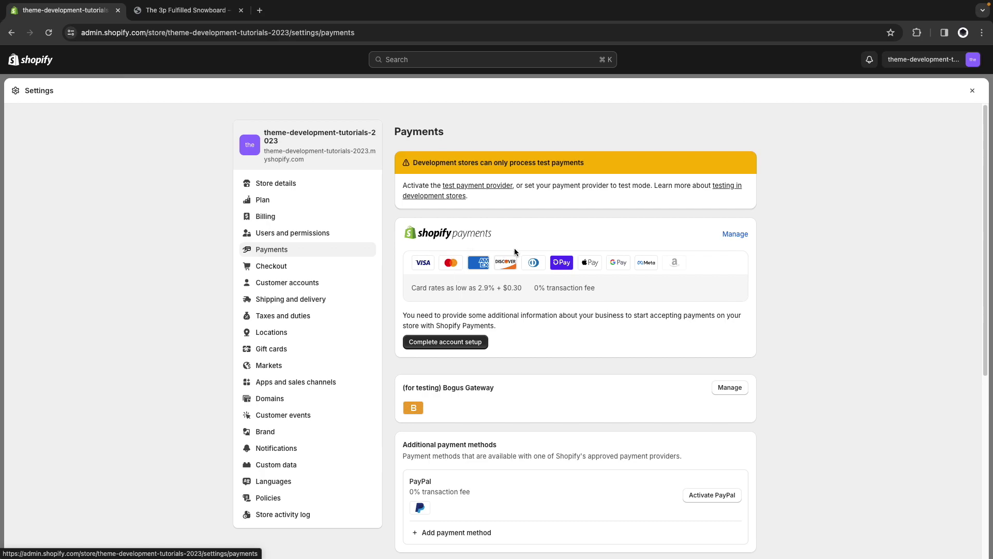
left_click(733, 238)
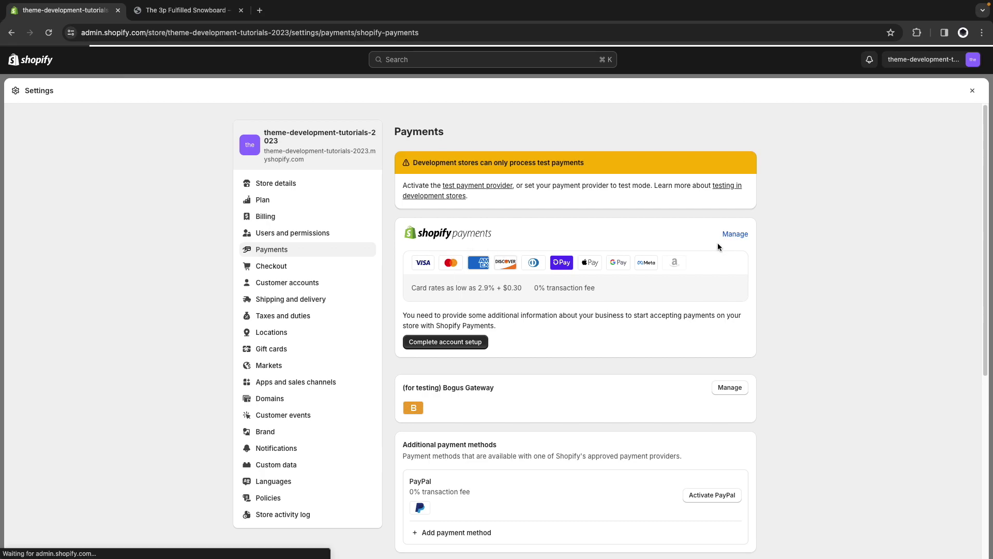
scroll(693, 270, "down", 15)
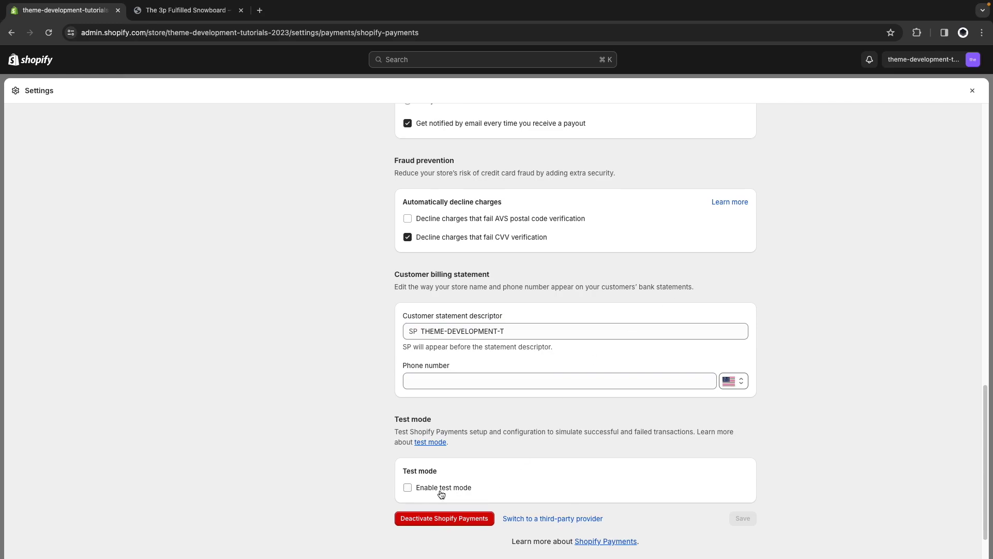
left_click(442, 489)
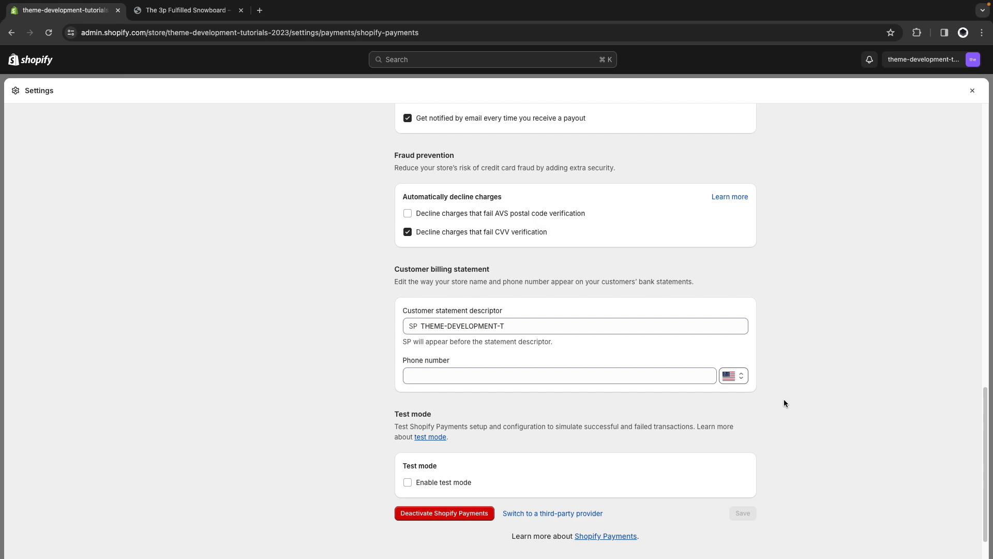
Start a new Amount off order discount and give it a randomly generated code.
left_click(972, 91)
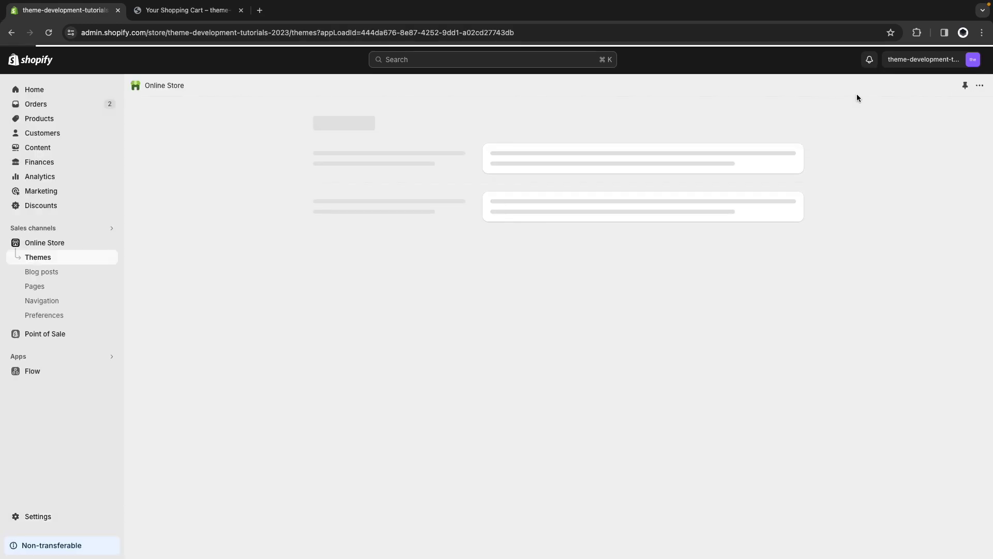
left_click(75, 207)
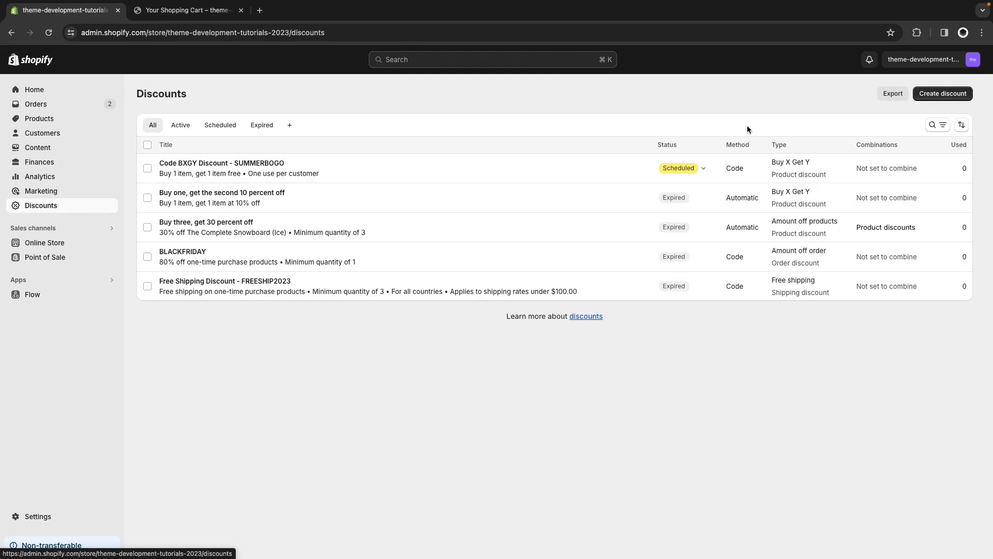
left_click(945, 94)
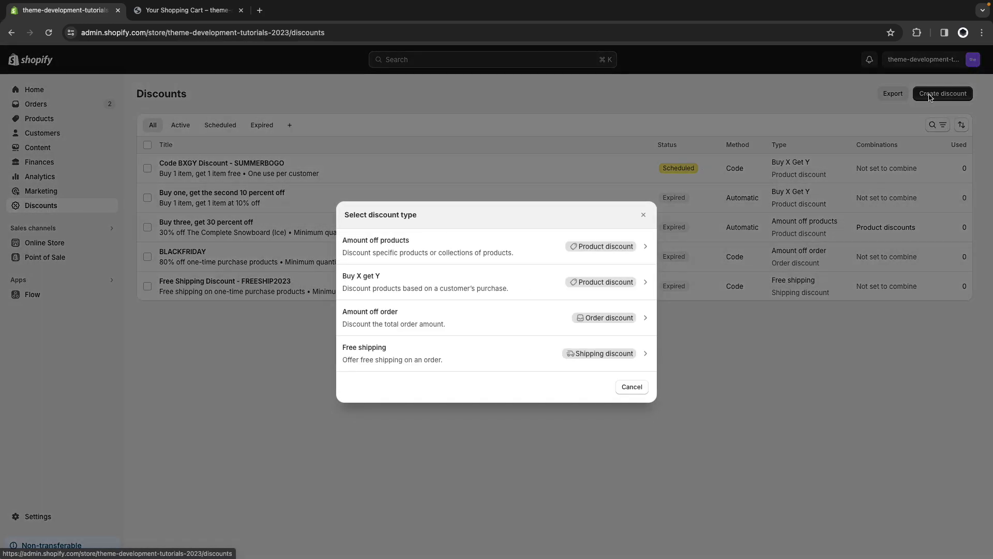
left_click(425, 310)
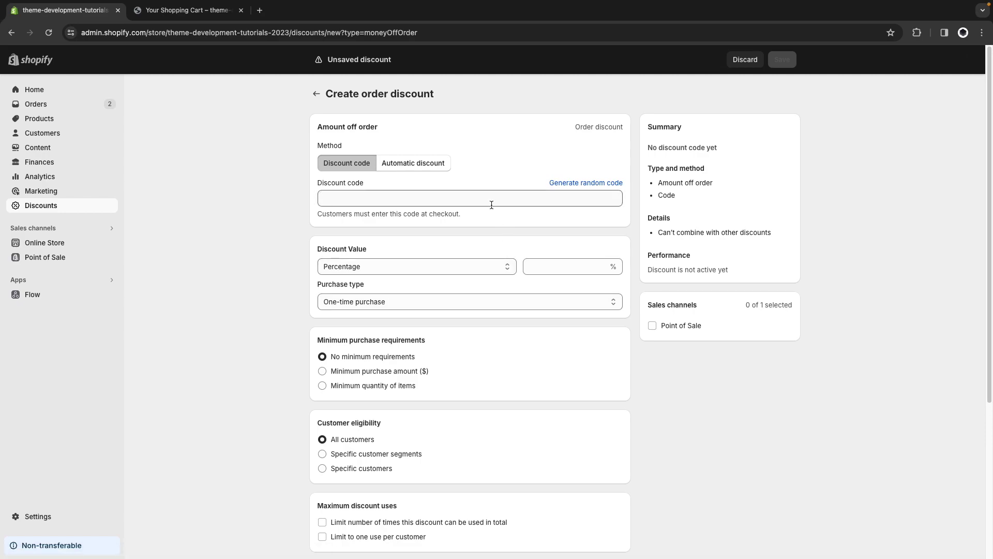
left_click(553, 183)
double_click(371, 199)
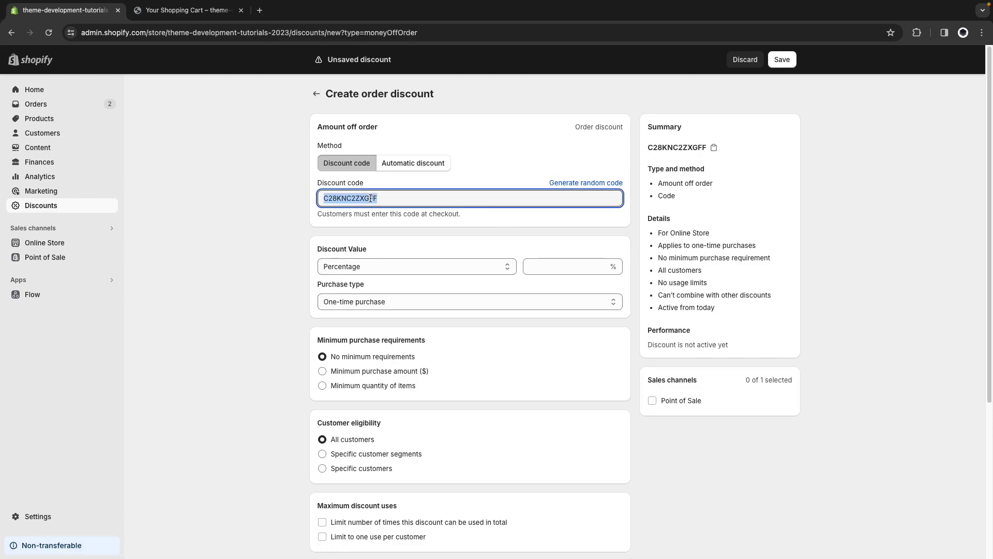
key("BackSpace")
type("TEST")
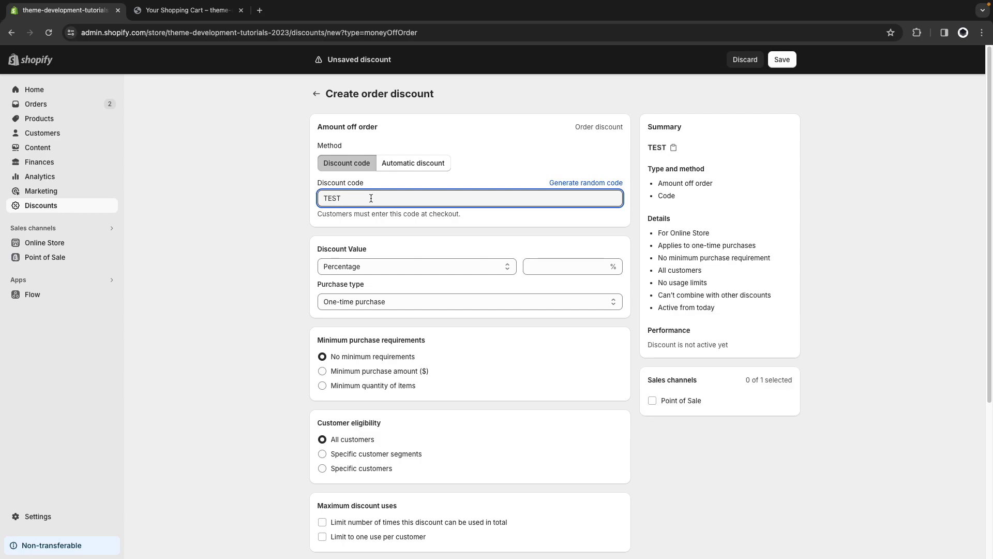
double_click(342, 200)
left_click(587, 184)
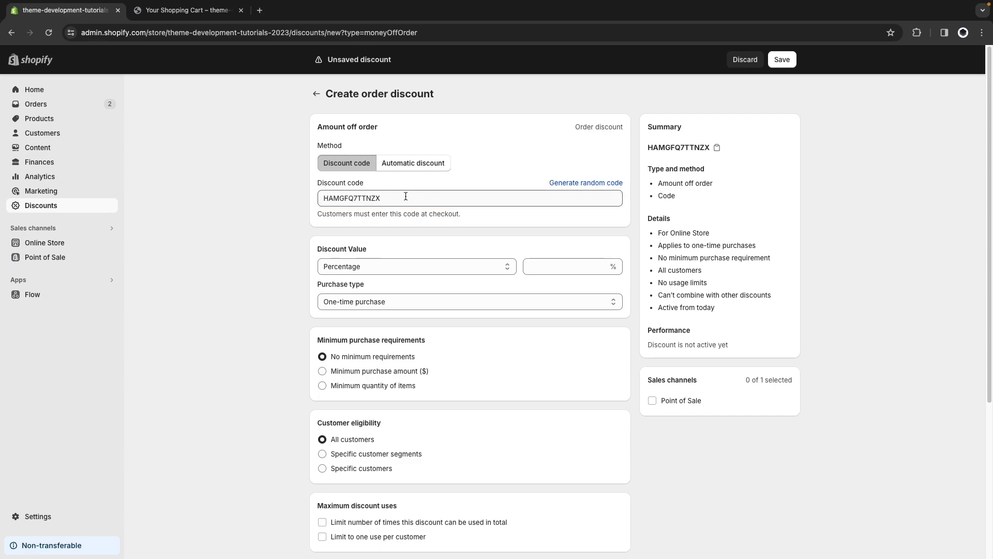
Set the discount to 100 percent, allow combining with shipping discounts, and save.
scroll(469, 228, "down", 1)
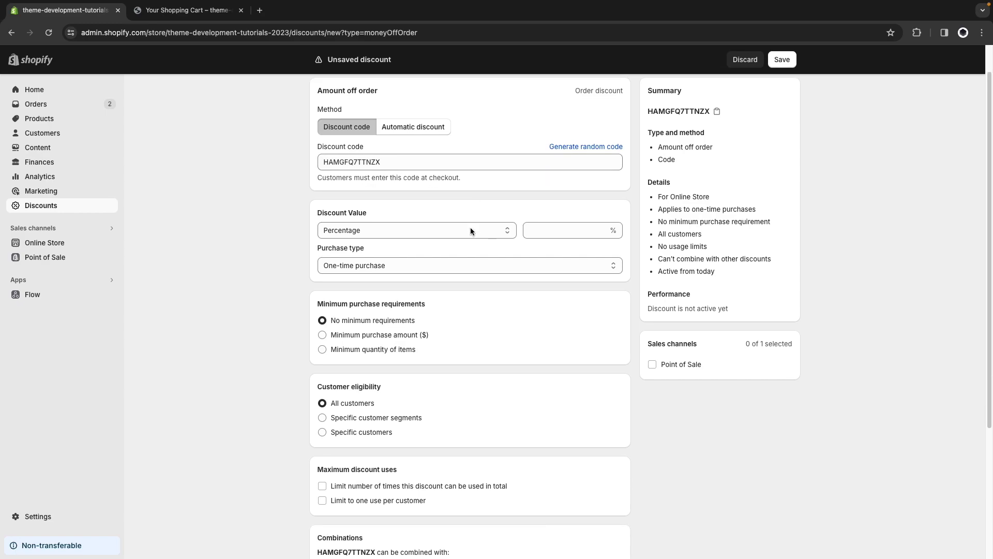
left_click(554, 222)
type("100")
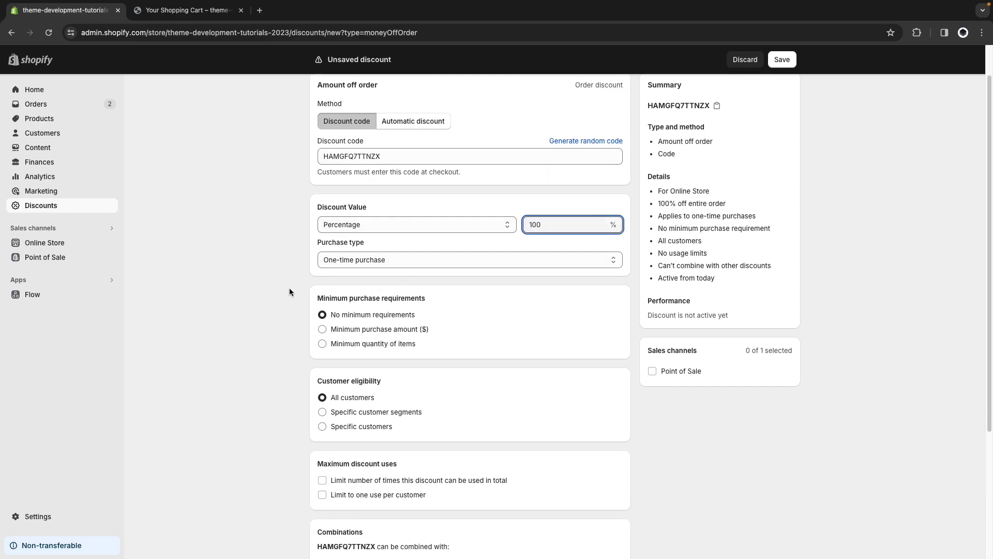
left_click(290, 291)
scroll(261, 289, "down", 4)
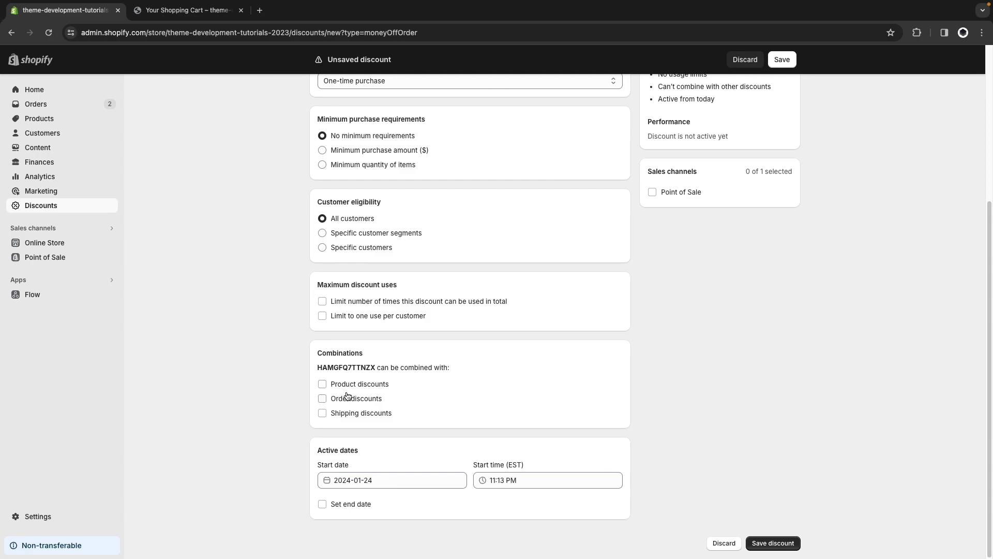
left_click(344, 413)
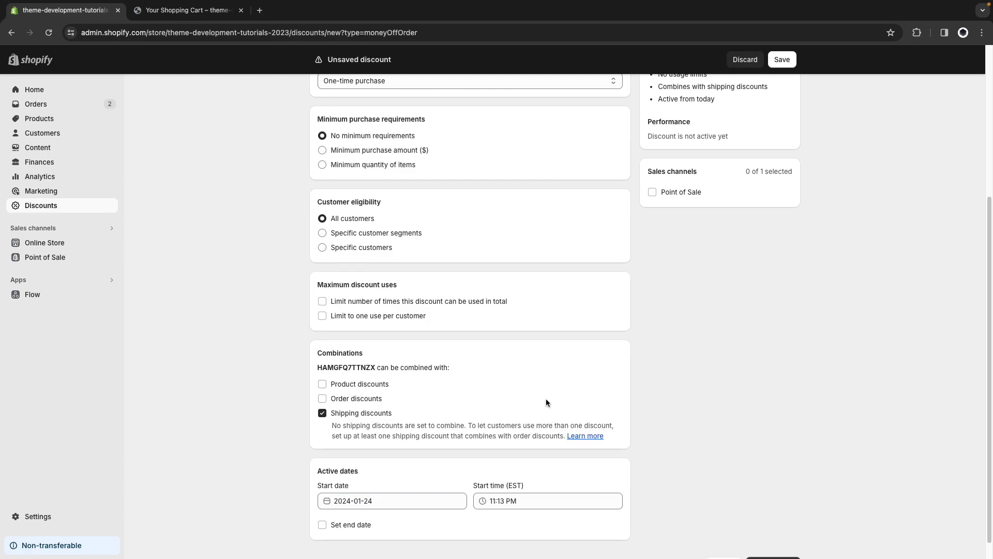
scroll(781, 364, "up", 4)
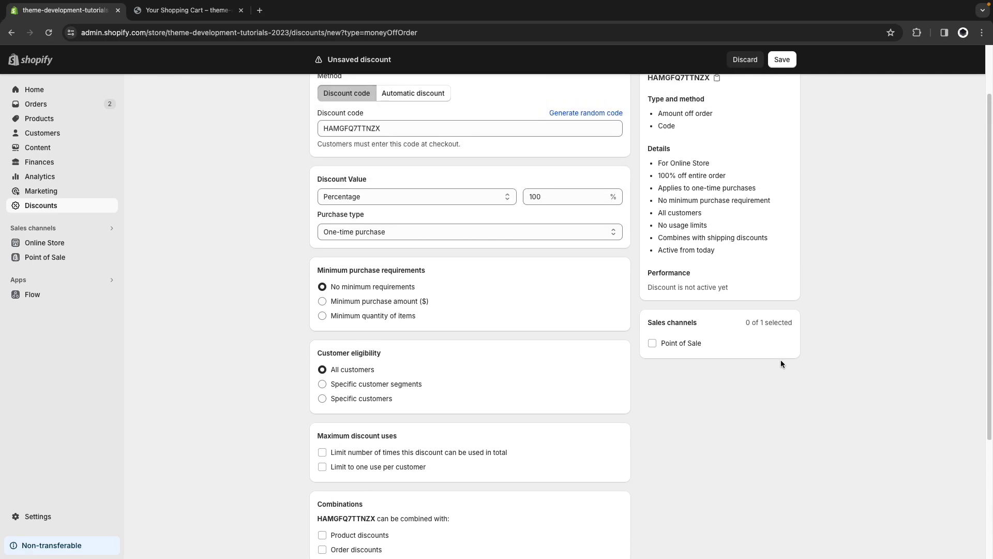
scroll(830, 277, "up", 1)
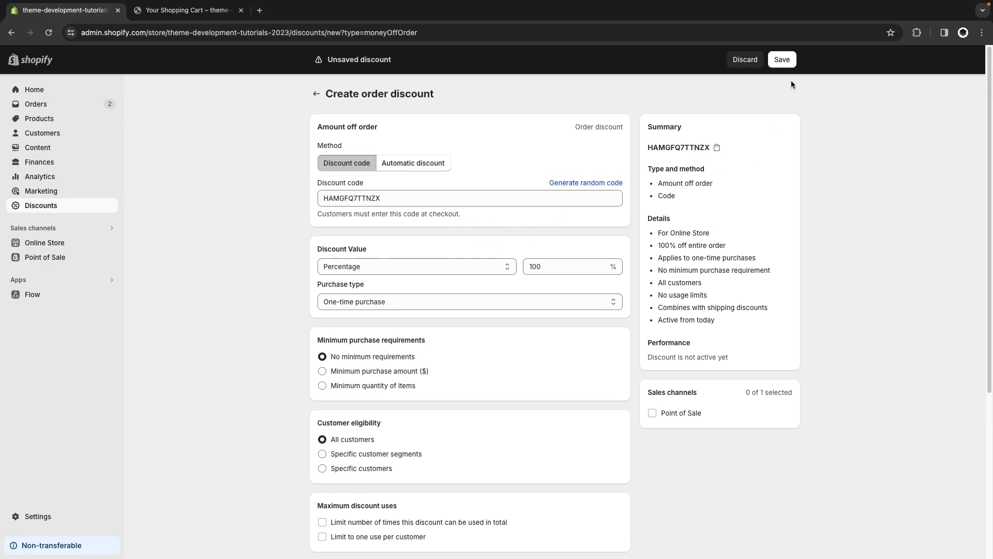
left_click(781, 61)
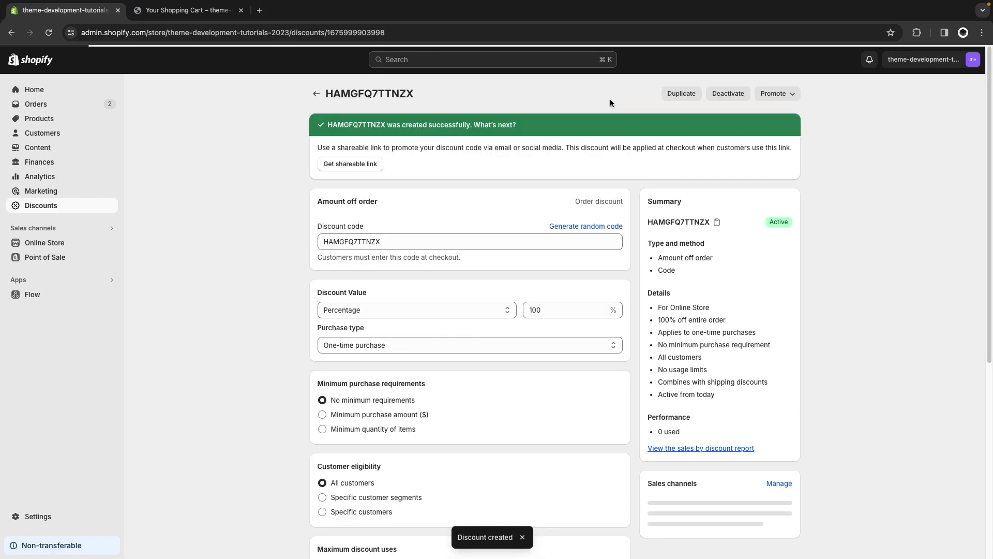
Create a random-code free shipping discount for all countries, combinable with order discounts, and save.
left_click(316, 95)
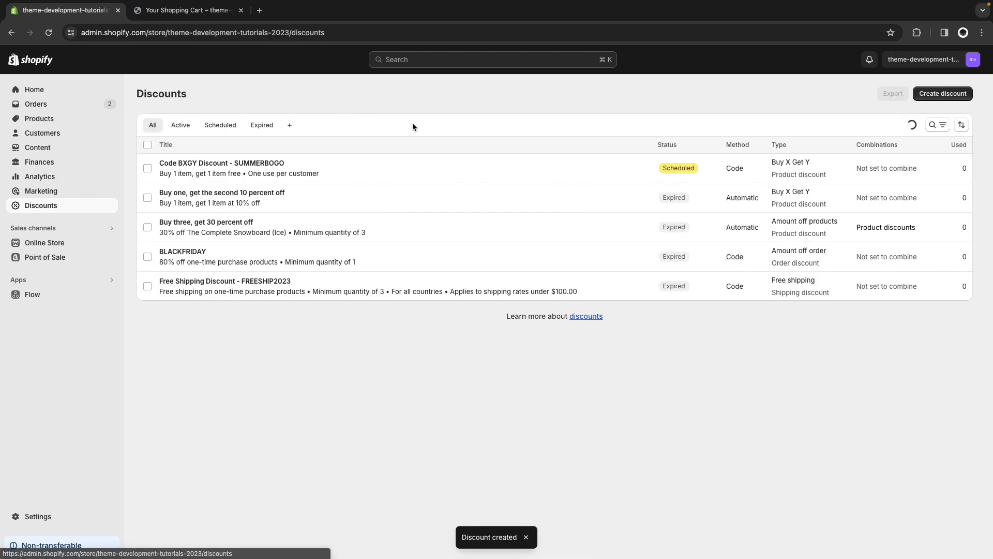
left_click(942, 93)
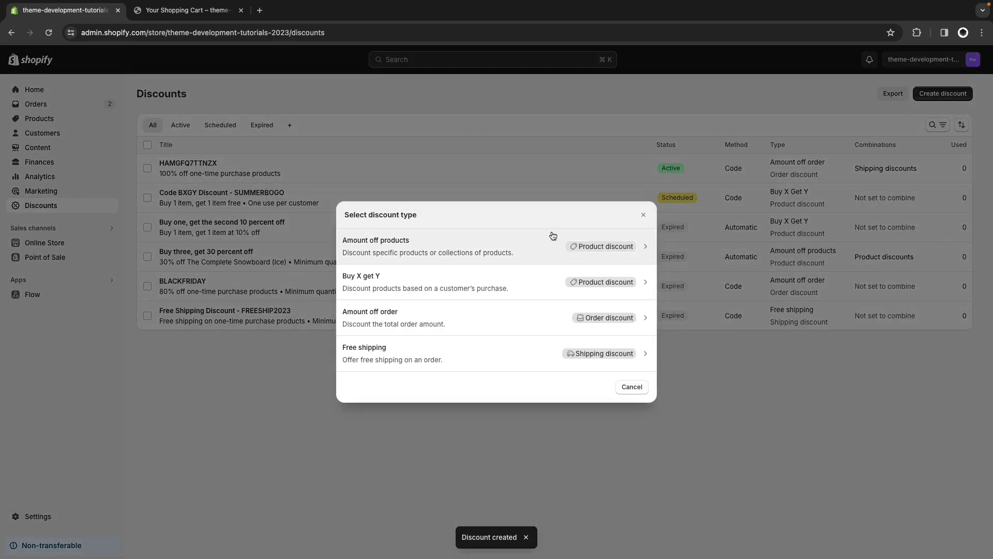
left_click(453, 345)
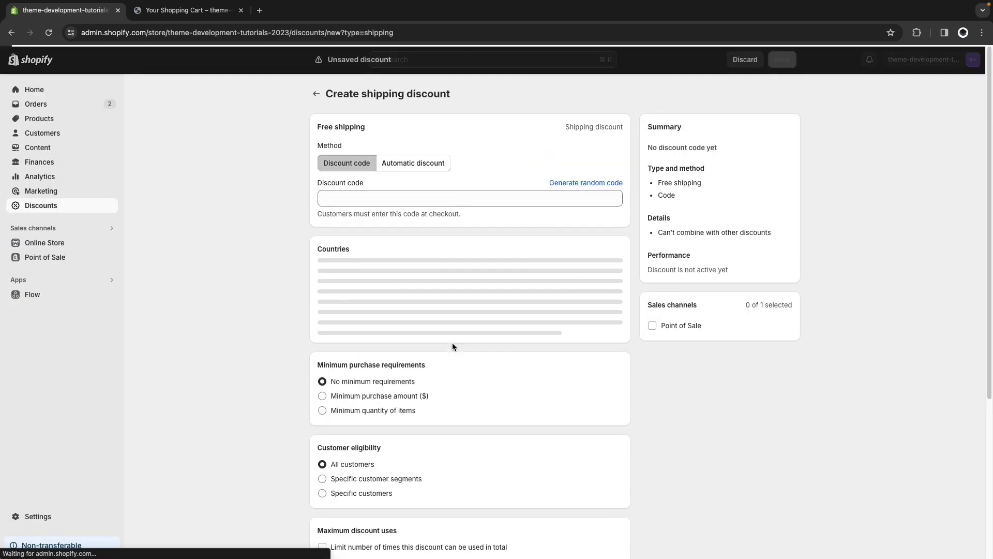
left_click(581, 187)
scroll(449, 275, "down", 5)
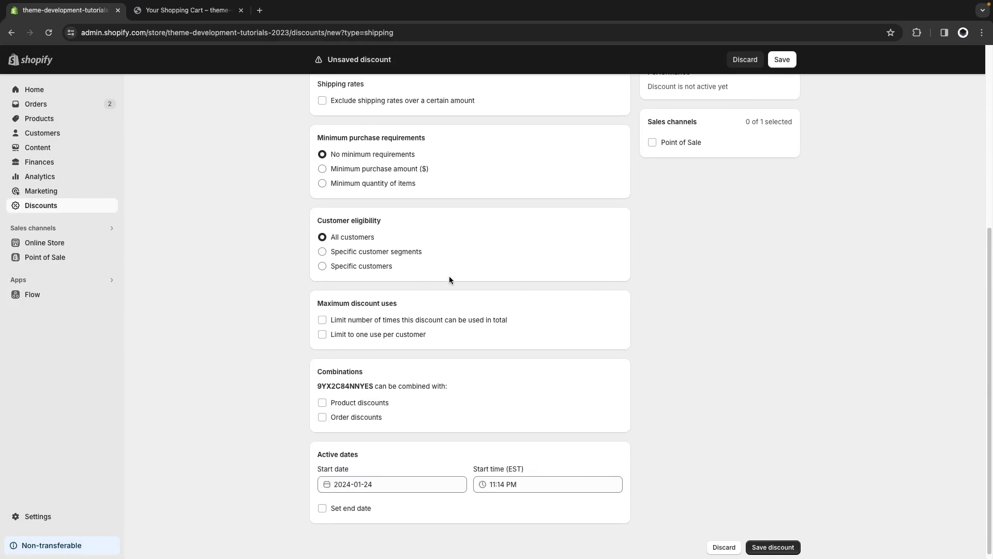
left_click(343, 412)
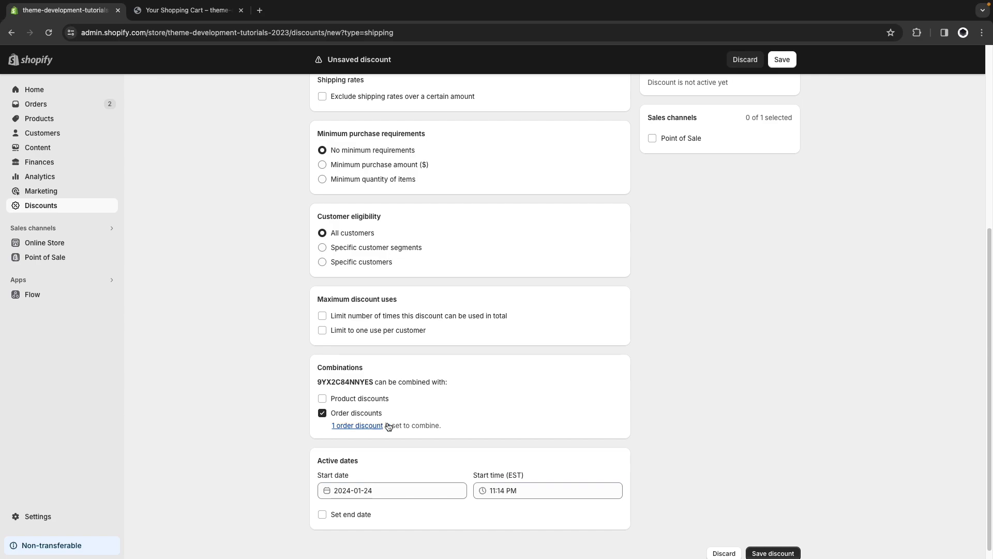
scroll(573, 384, "up", 1)
scroll(573, 384, "up", 5)
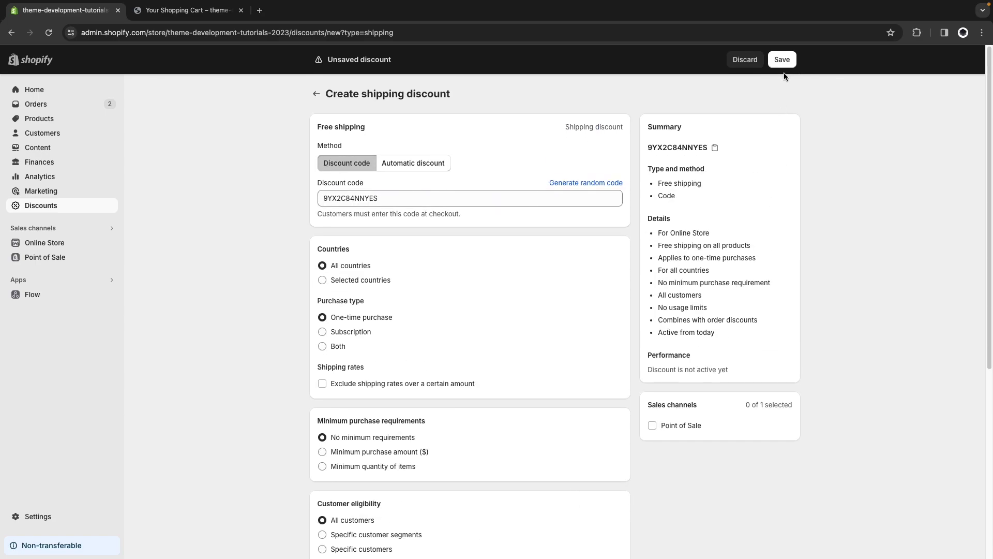
left_click(782, 60)
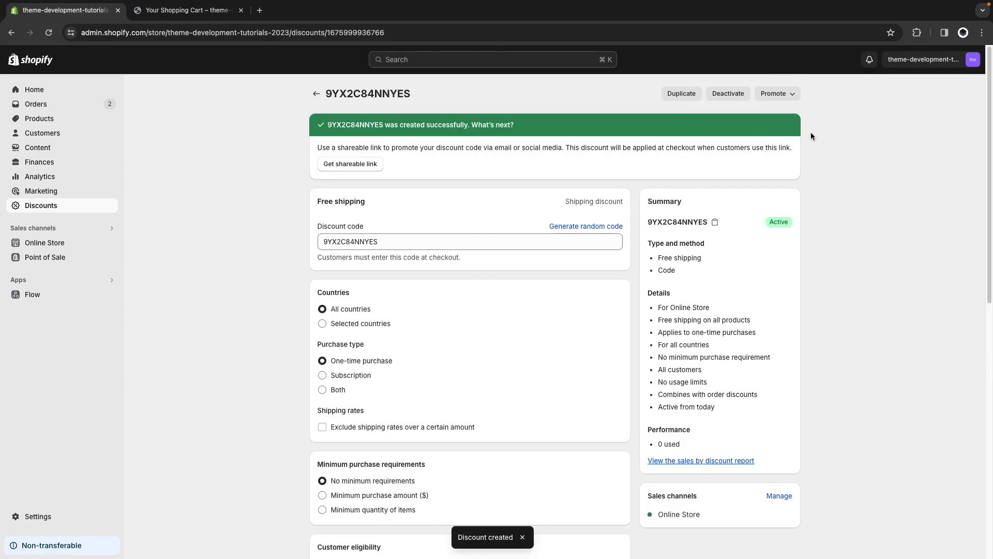
left_click(316, 95)
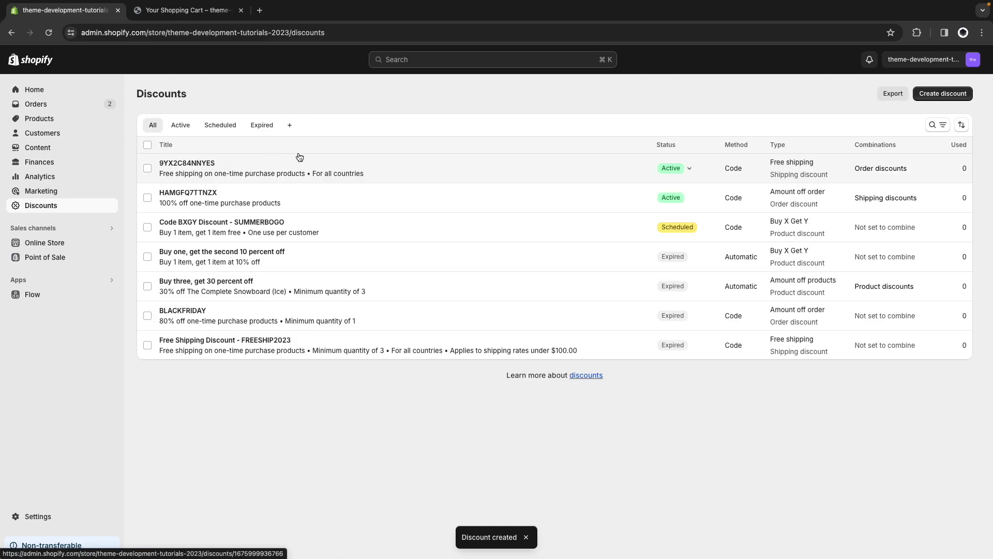
Copy the 100%-off discount code from the Discounts list and apply it at checkout.
key("ctrl+Tab")
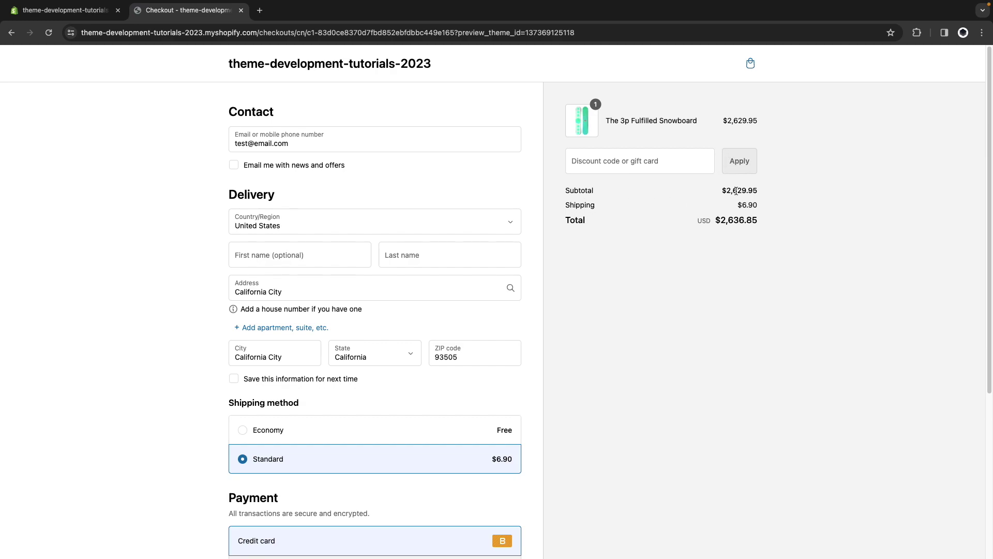
left_click(65, 11)
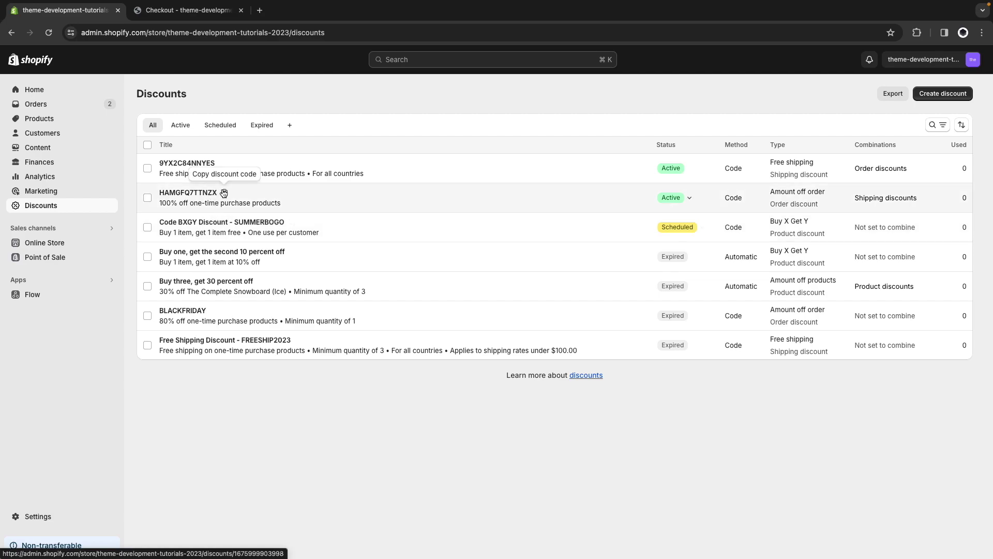
left_click(225, 192)
left_click(187, 11)
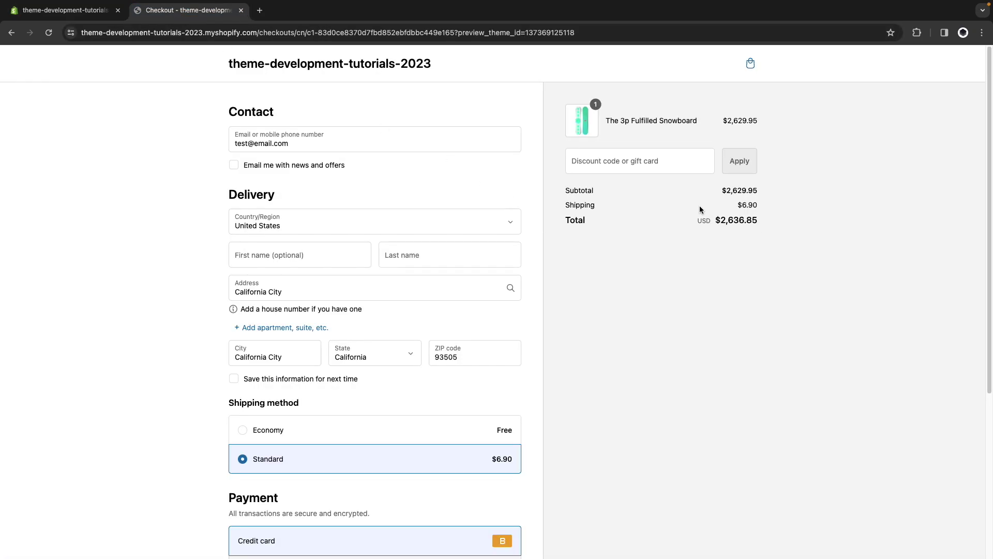
left_click_drag(724, 190, 758, 191)
left_click(672, 169)
key("super+v")
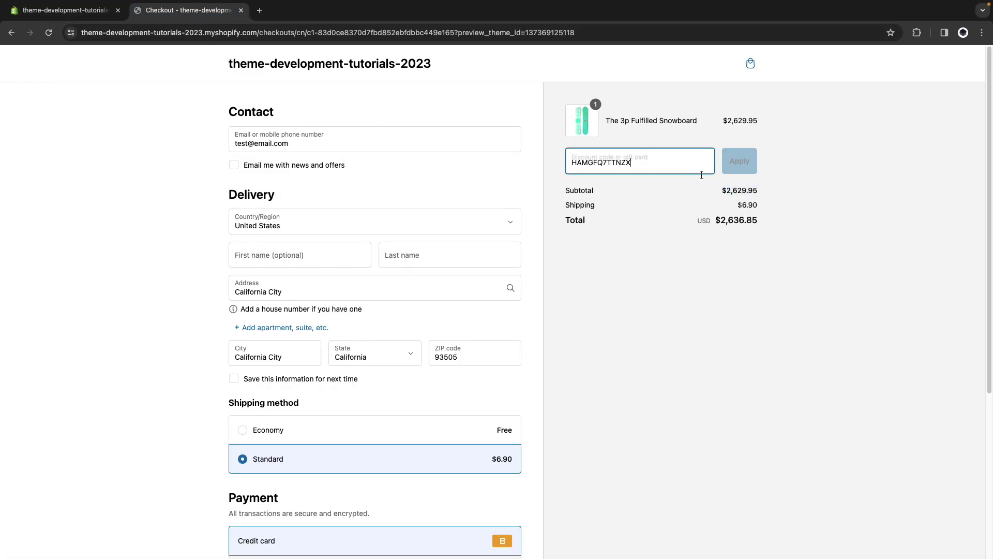
left_click(749, 166)
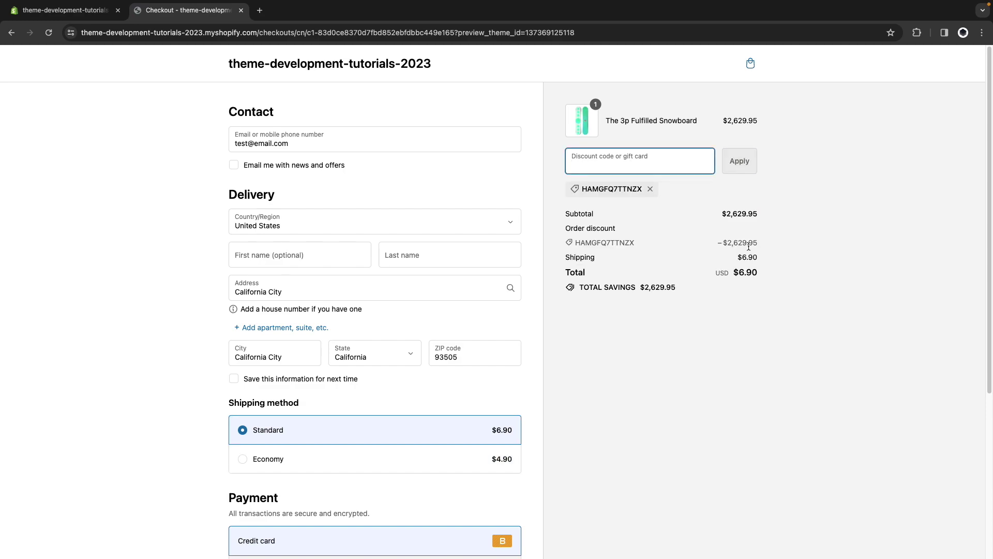
Copy the free-shipping discount code and paste it into the checkout's discount field.
left_click(57, 15)
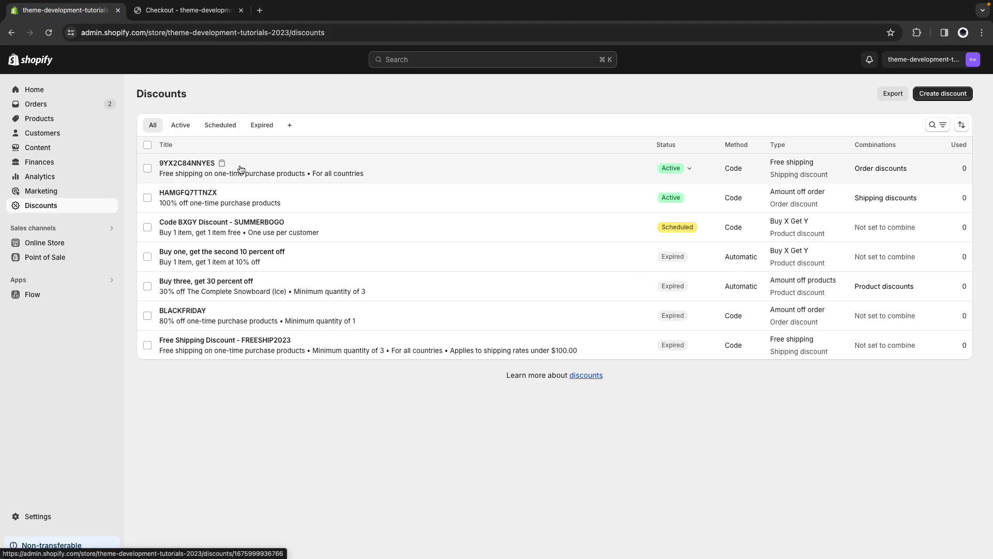
left_click(223, 163)
left_click(176, 7)
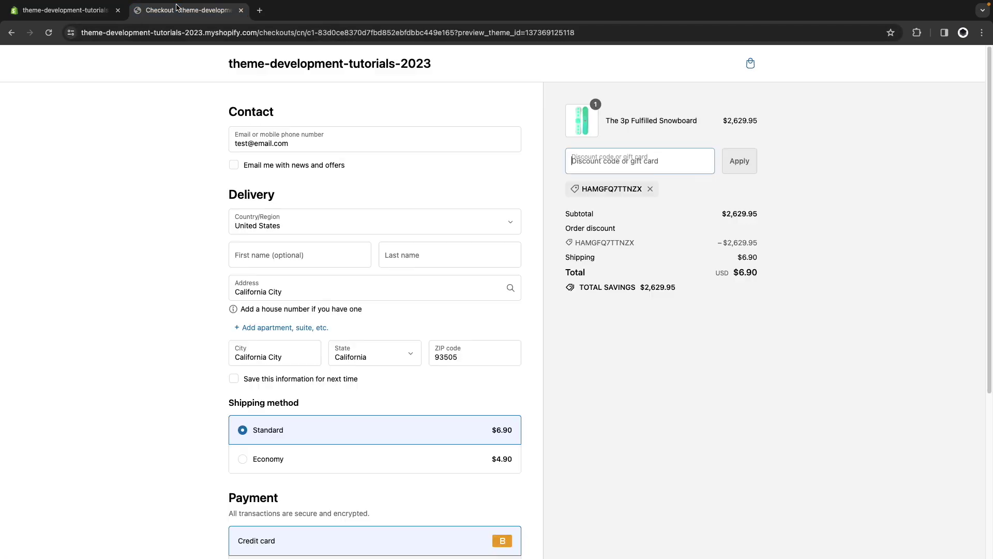
key("super+v")
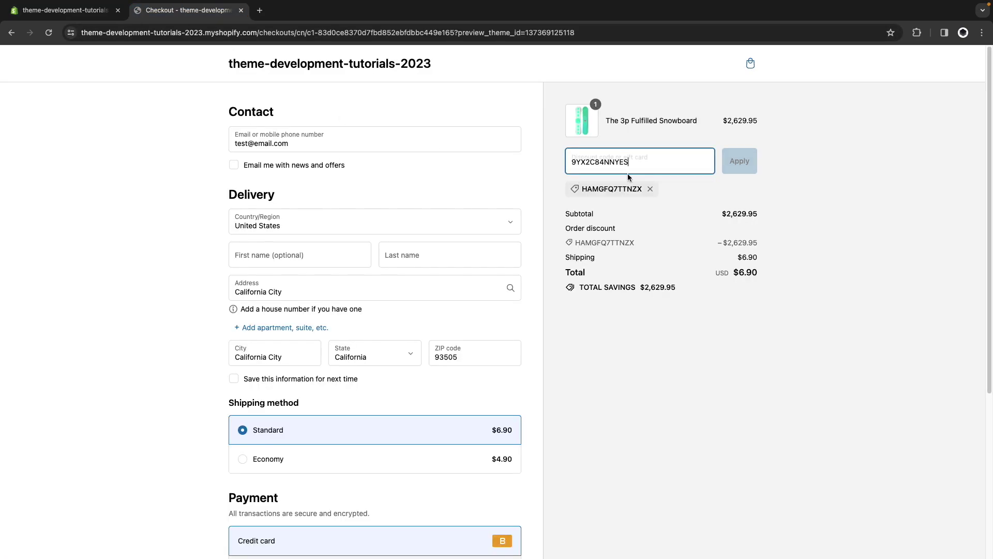
Apply the free-shipping code and attempt to complete the $0.00 order.
left_click(747, 160)
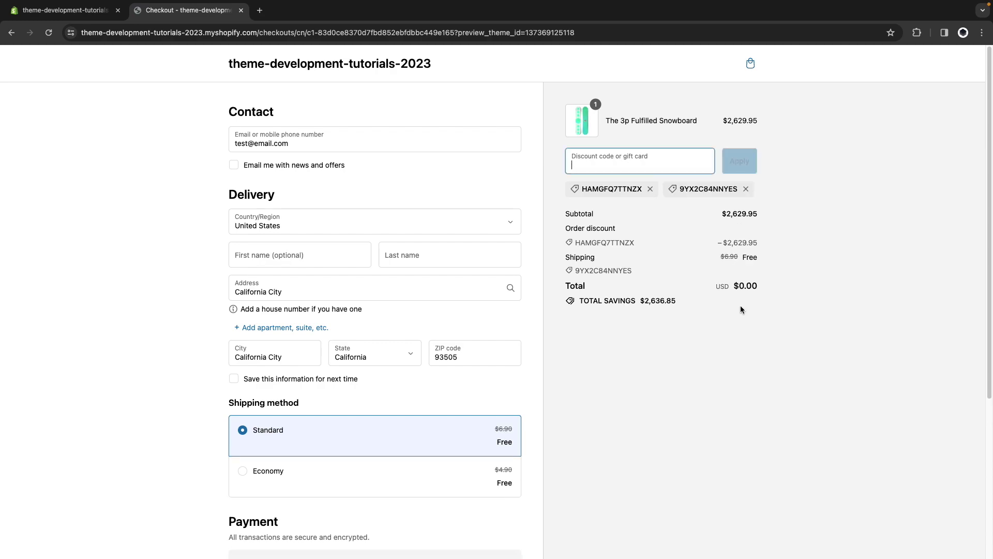
scroll(609, 364, "down", 2)
scroll(610, 366, "down", 3)
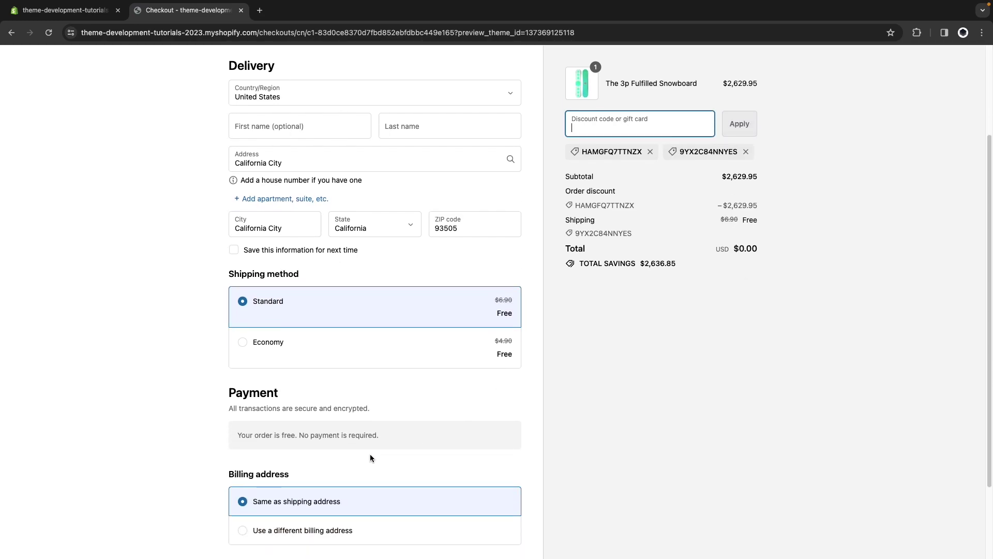
scroll(402, 439, "down", 1)
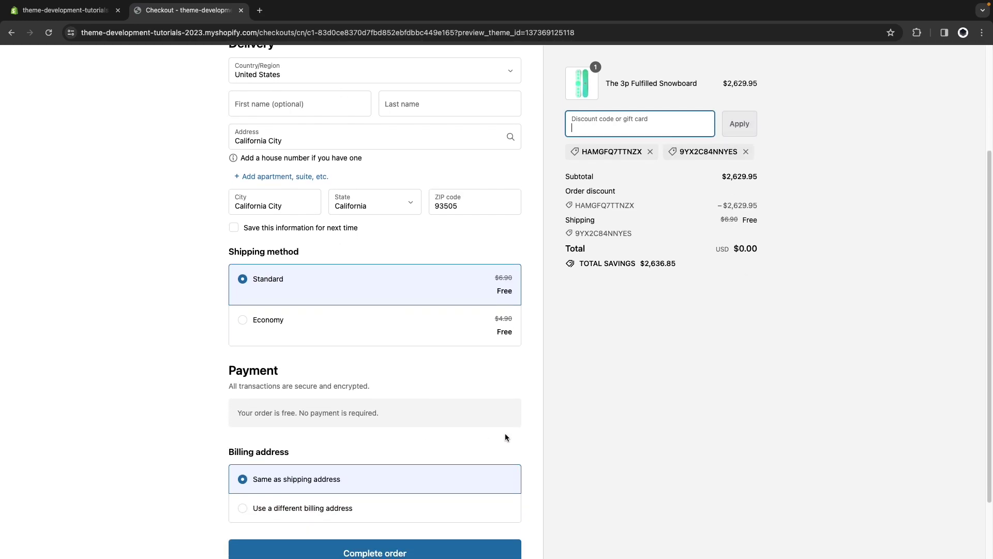
scroll(492, 414, "down", 2)
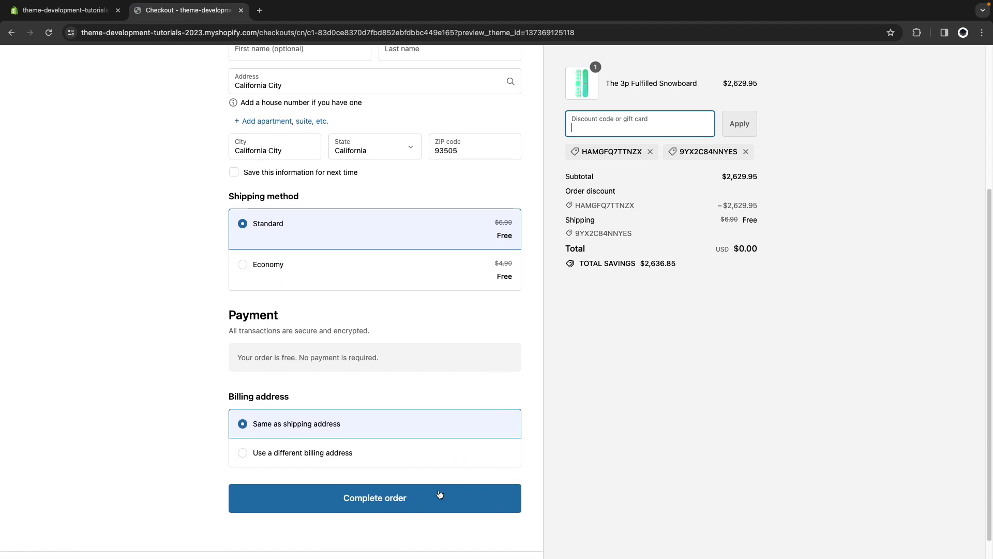
left_click(427, 510)
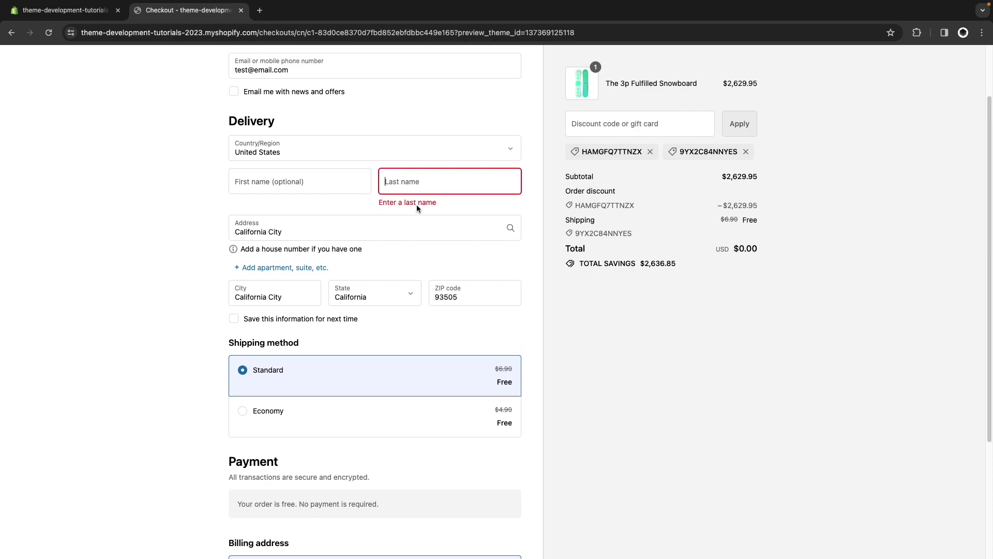
Enter 'Test' as the missing last name, place the order, then continue shopping.
type("Test")
scroll(406, 456, "down", 4)
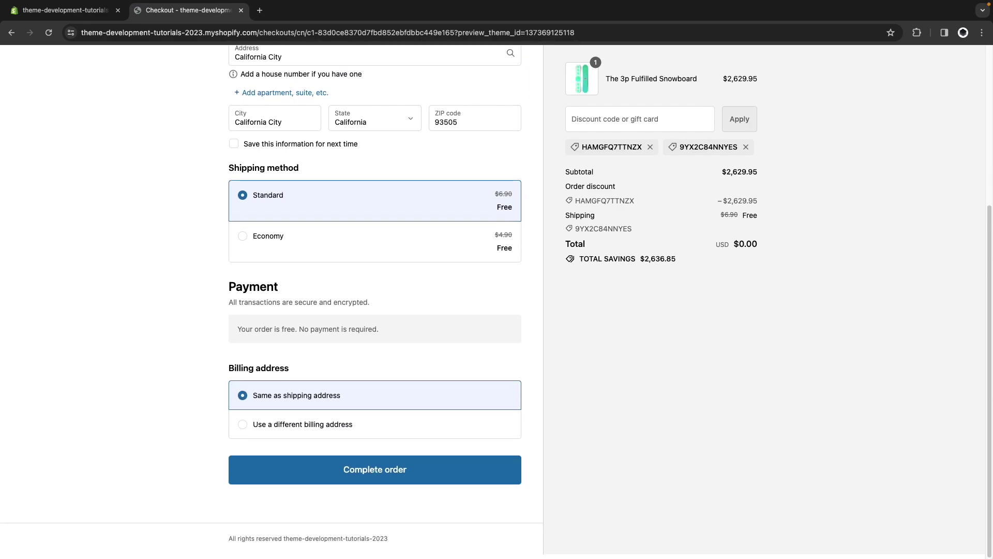
left_click(407, 468)
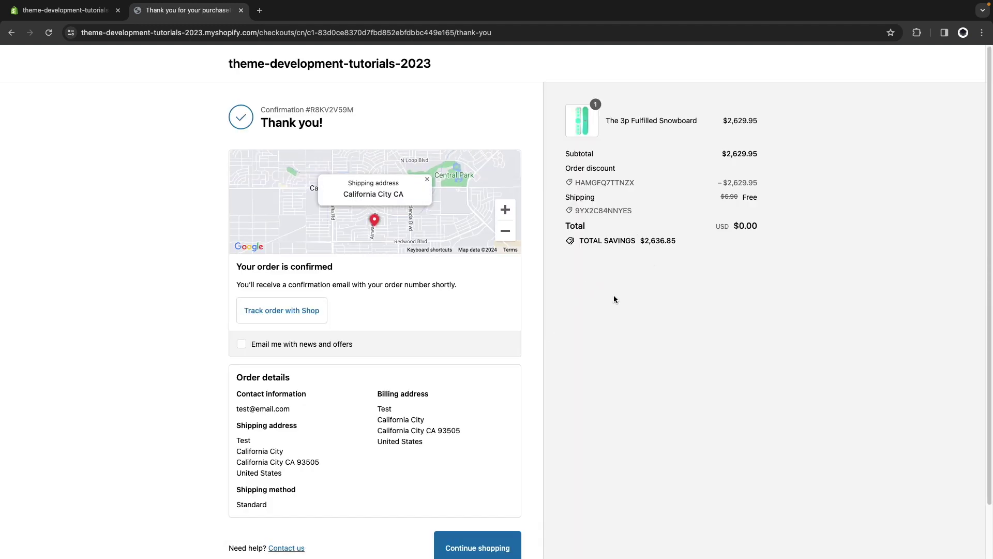
scroll(534, 329, "down", 1)
left_click(482, 523)
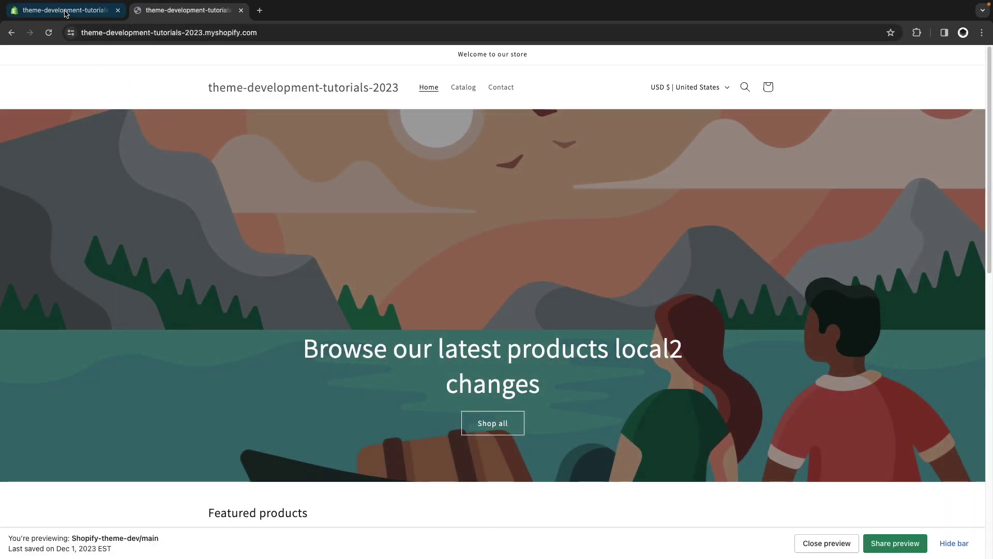
Open the $0.00 order #1003 from the admin Orders list and show its More actions menu.
left_click(66, 10)
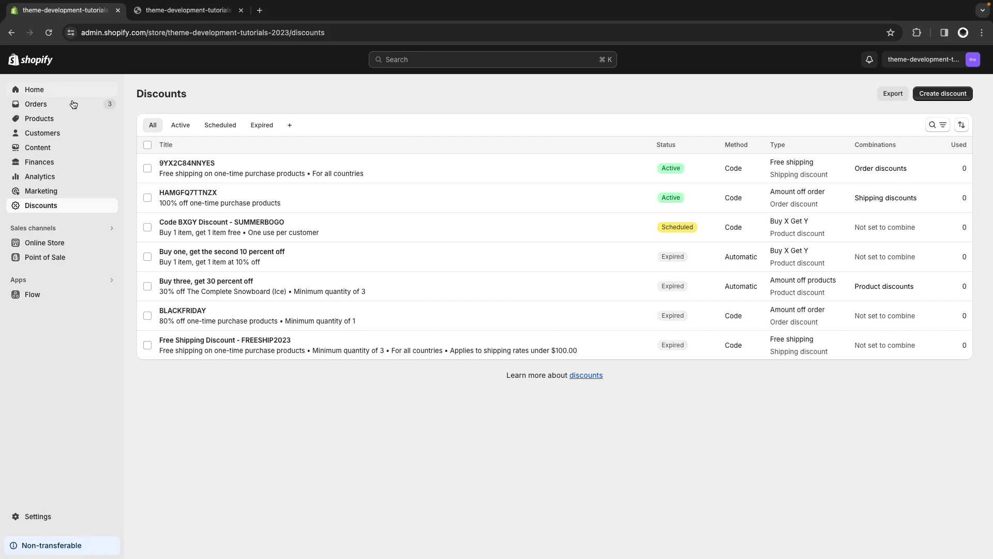
left_click(53, 104)
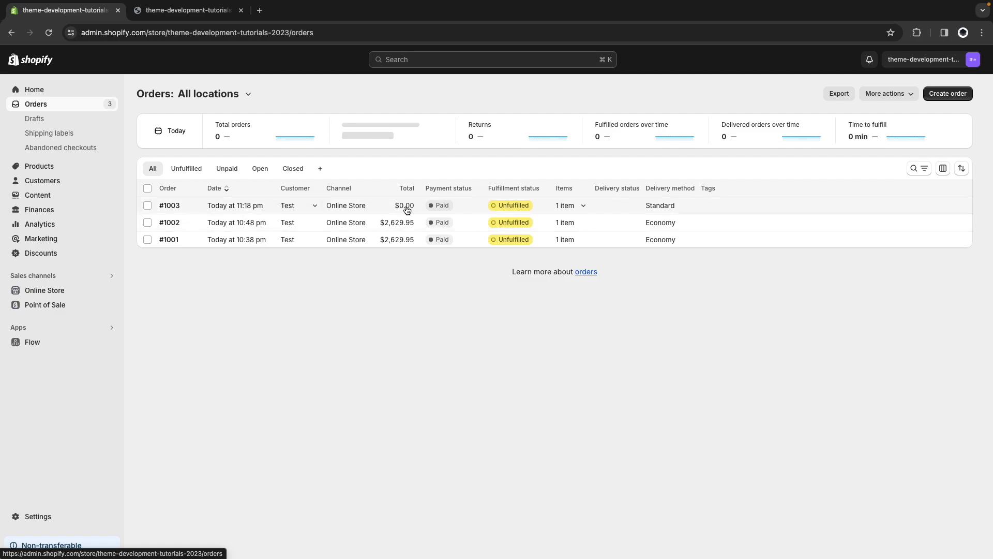
left_click(682, 208)
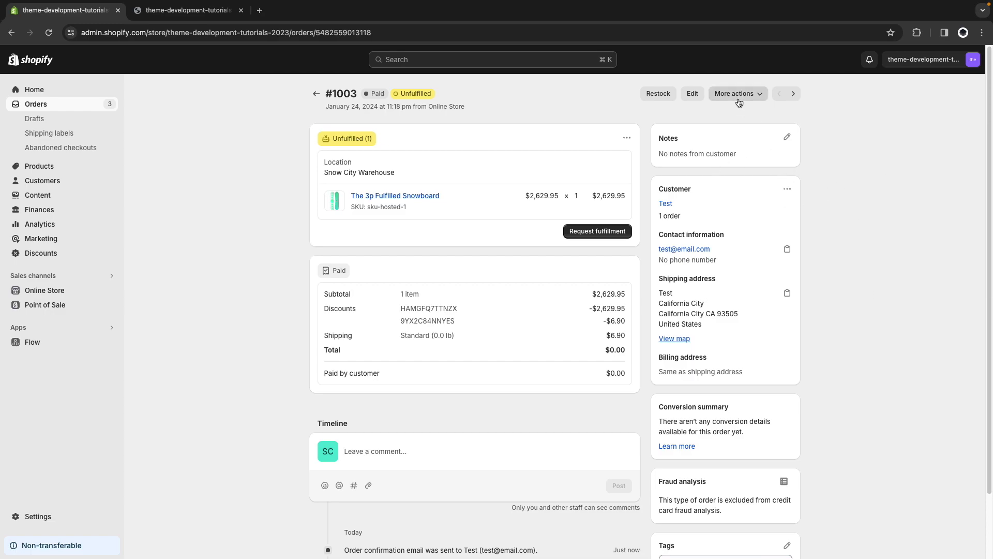
left_click(755, 94)
Cancel order #1003 without sending the customer a notification.
left_click(745, 134)
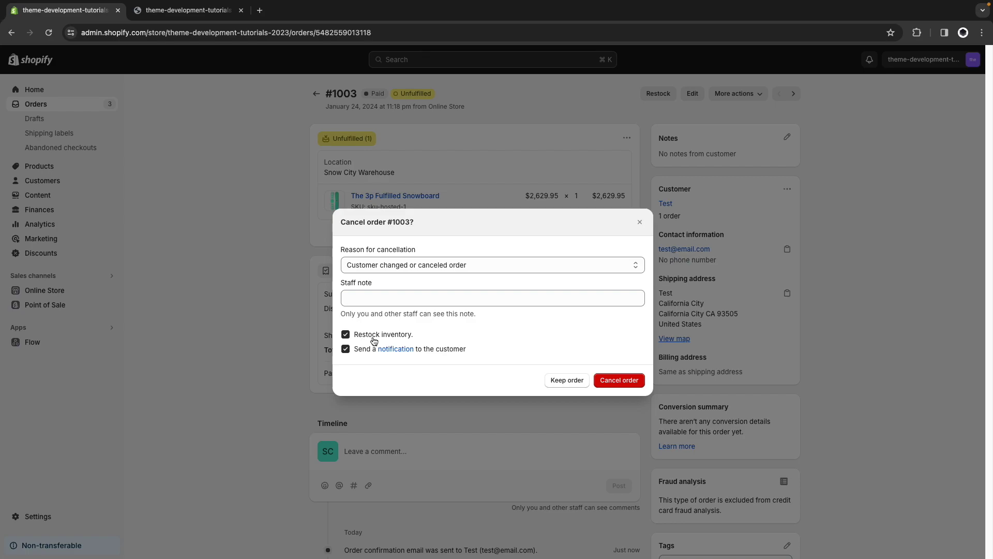
left_click(364, 350)
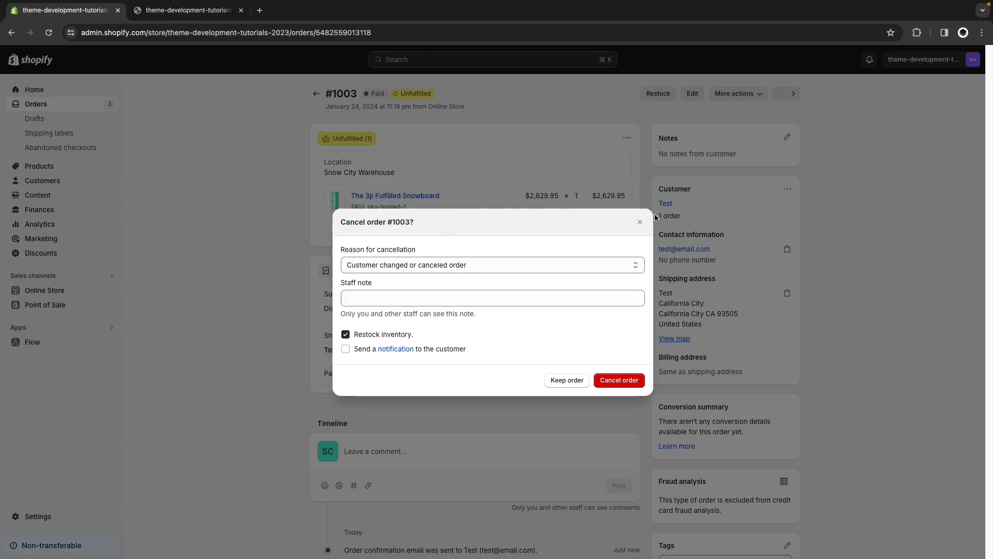
left_click(626, 378)
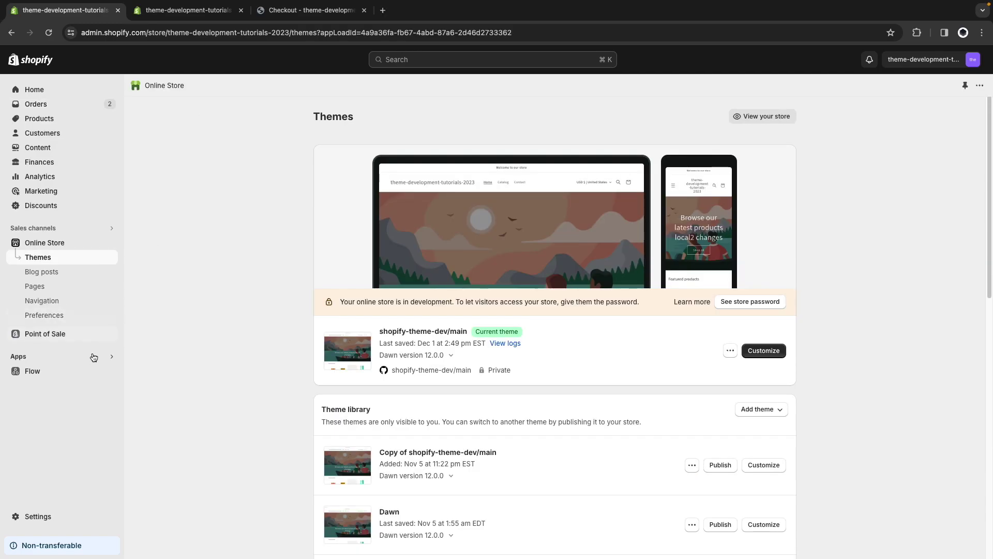
Start a new blank workflow in the Flow app.
left_click(61, 371)
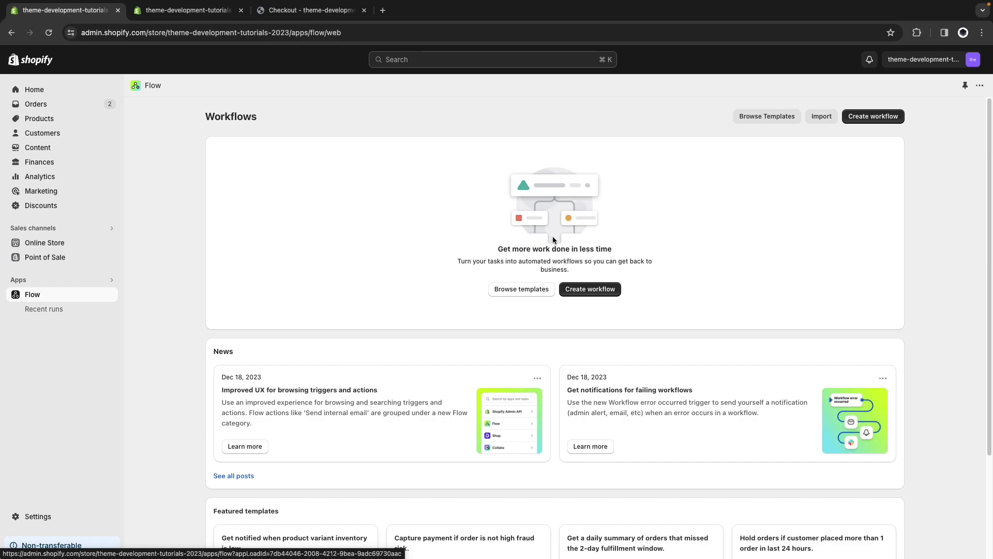
left_click(588, 290)
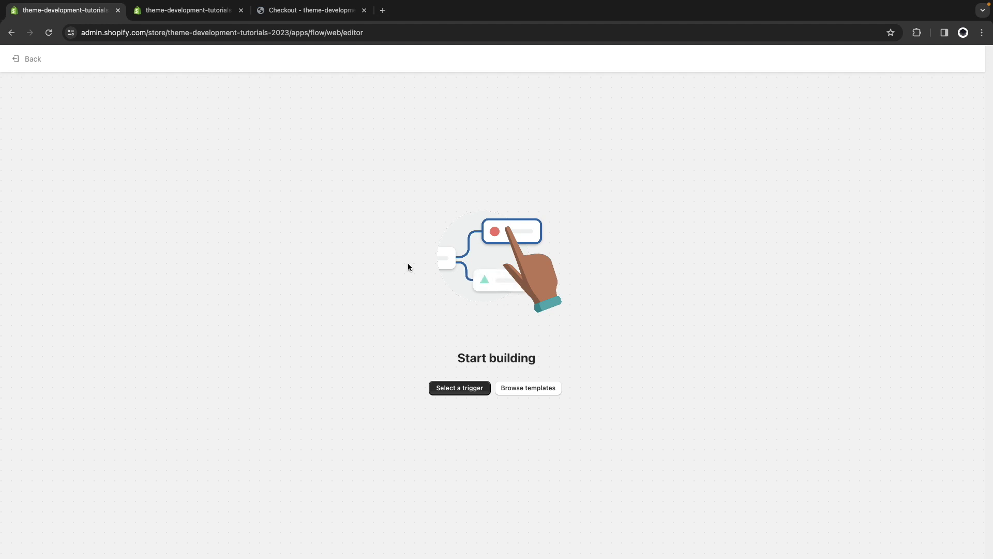
Set the workflow trigger to Order created.
left_click(451, 389)
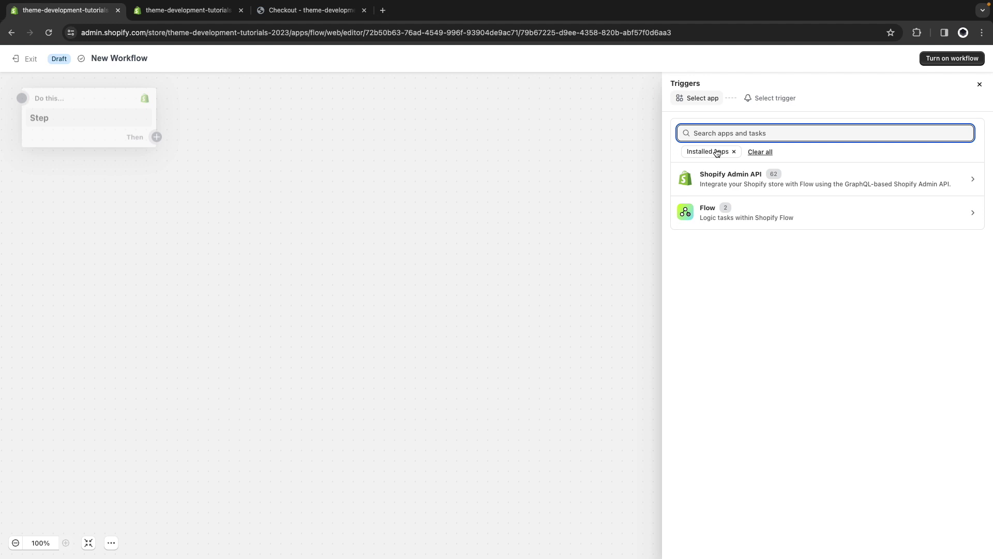
type("order cre")
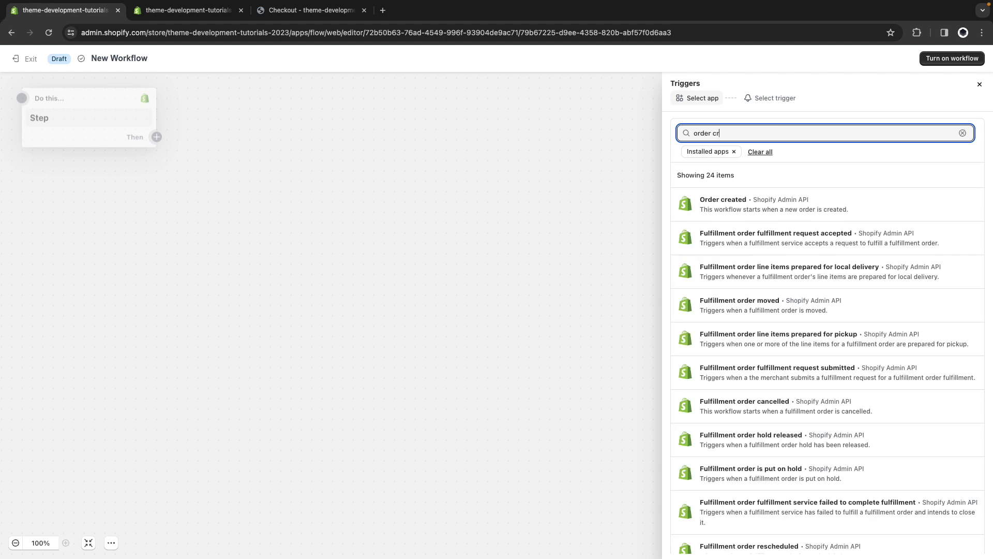
left_click(737, 202)
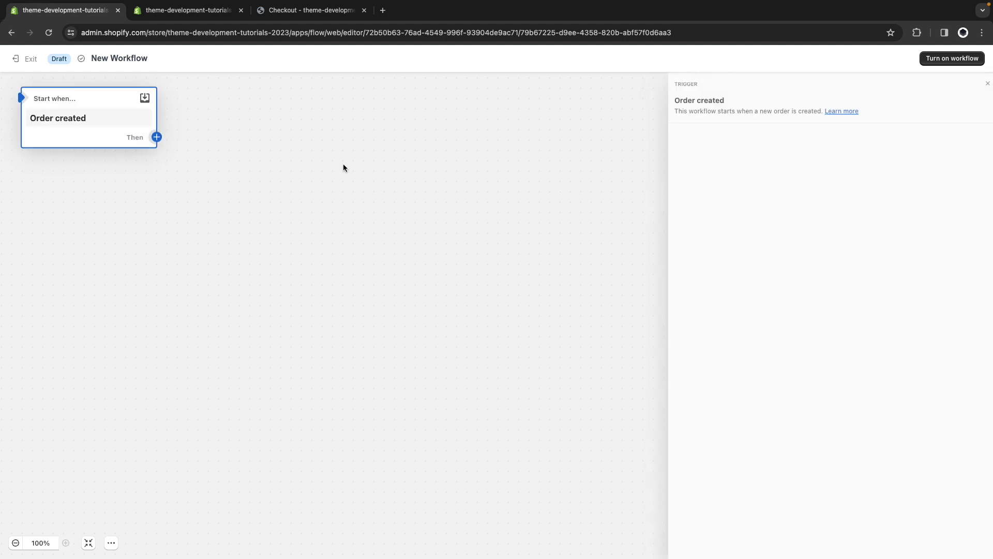
Add a condition matching any criterion, checking whether the order's discount codes include a value.
left_click(156, 137)
left_click(201, 135)
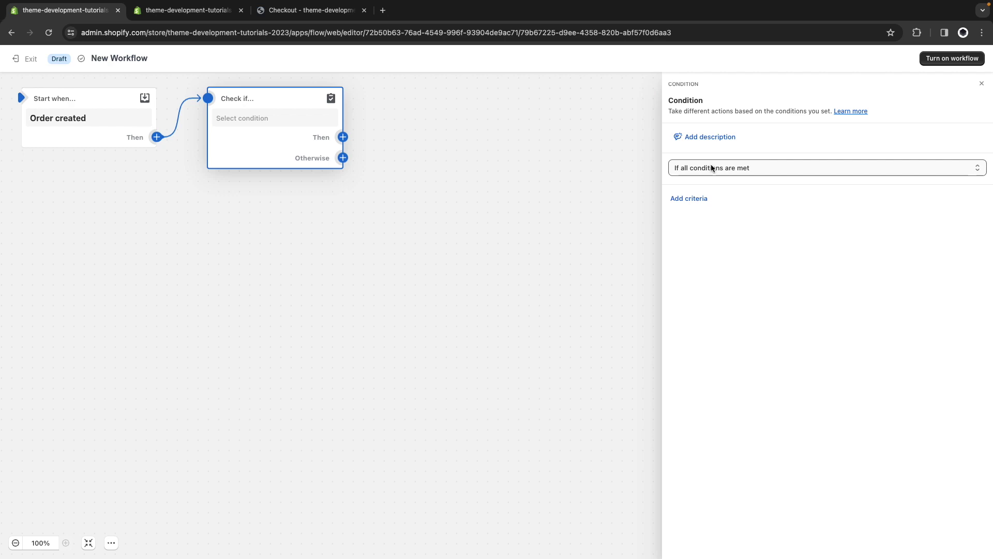
left_click(711, 167)
left_click(708, 186)
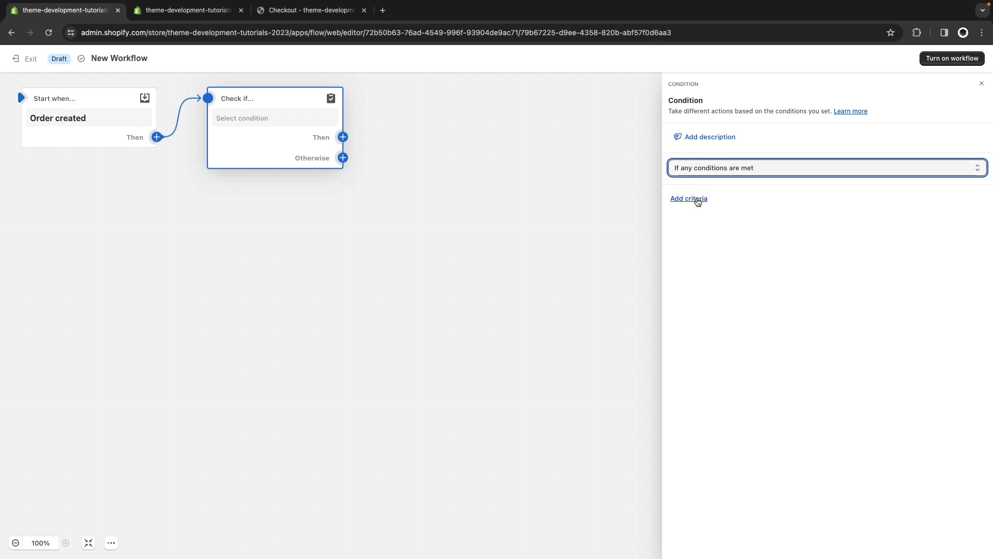
left_click(694, 200)
type("d")
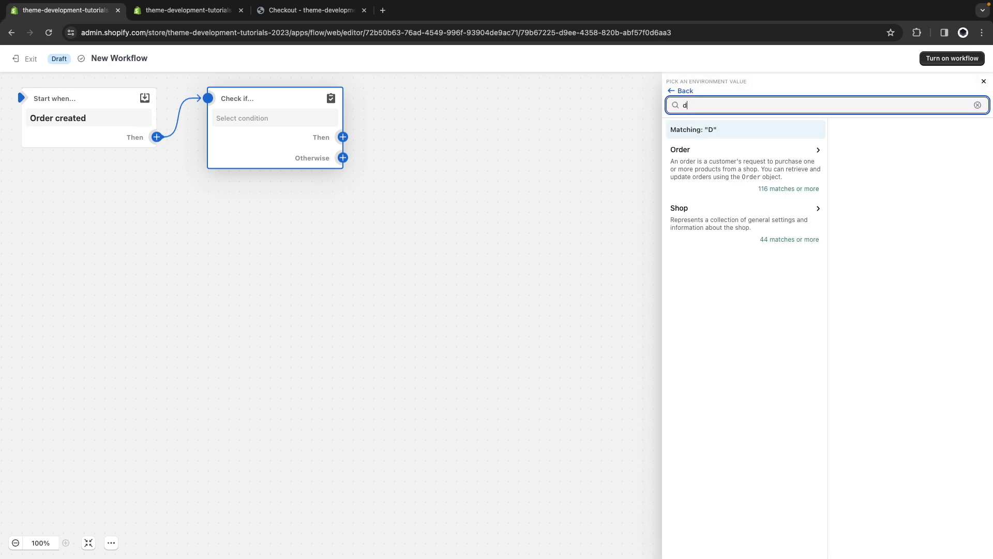
type("iscountcodes")
left_click(739, 159)
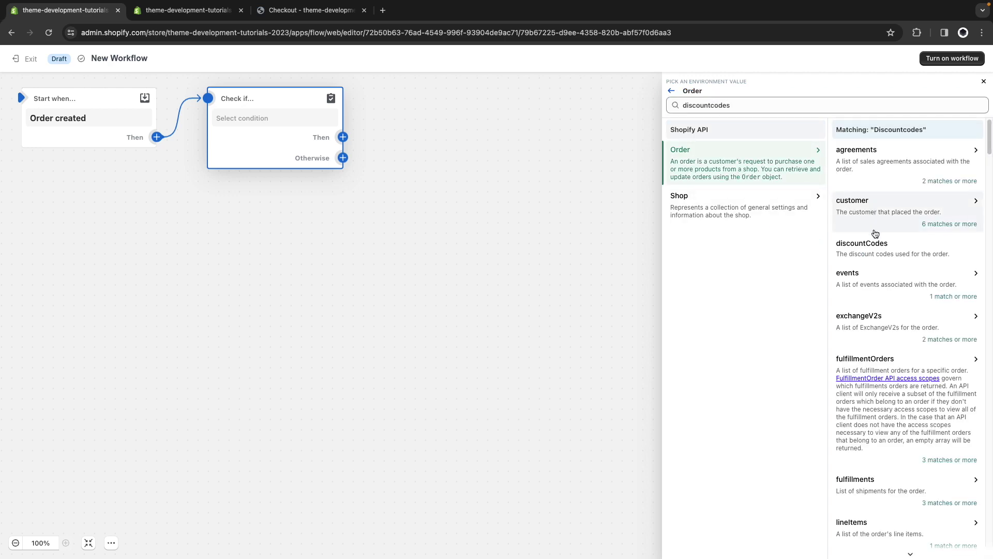
left_click(870, 242)
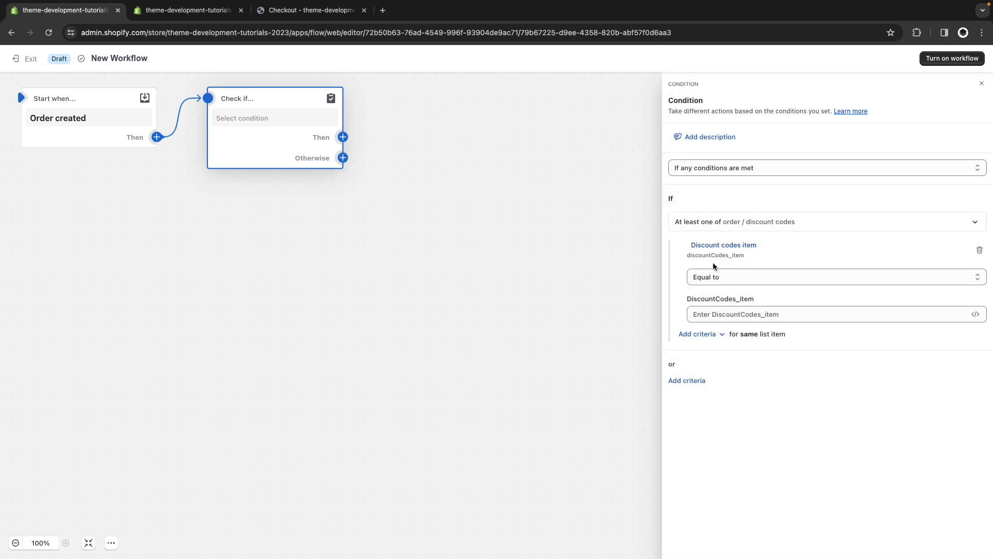
left_click(723, 279)
left_click(722, 298)
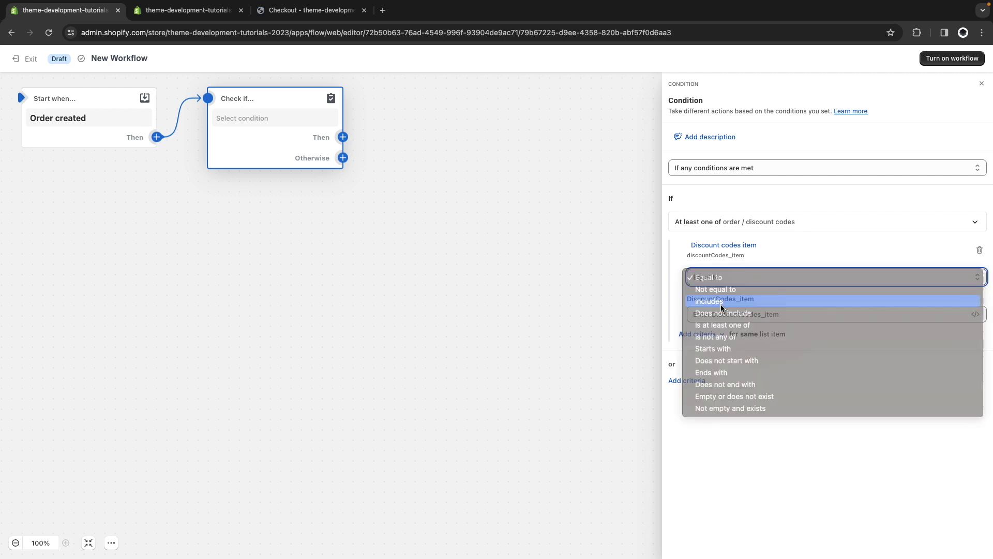
Fill the first criterion's value with discount code HAMGFQ7TTNZX copied from Discounts.
left_click(181, 10)
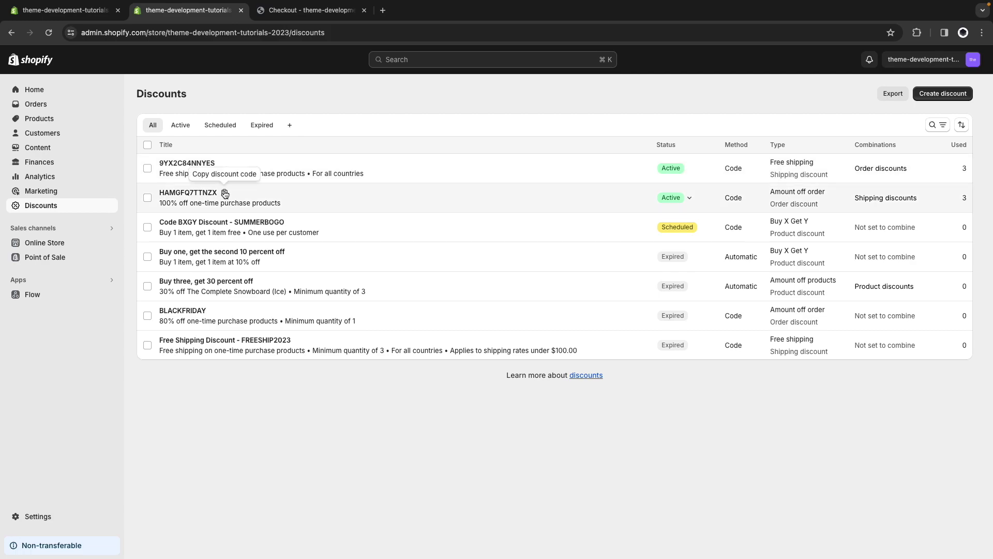
left_click(225, 194)
left_click(73, 10)
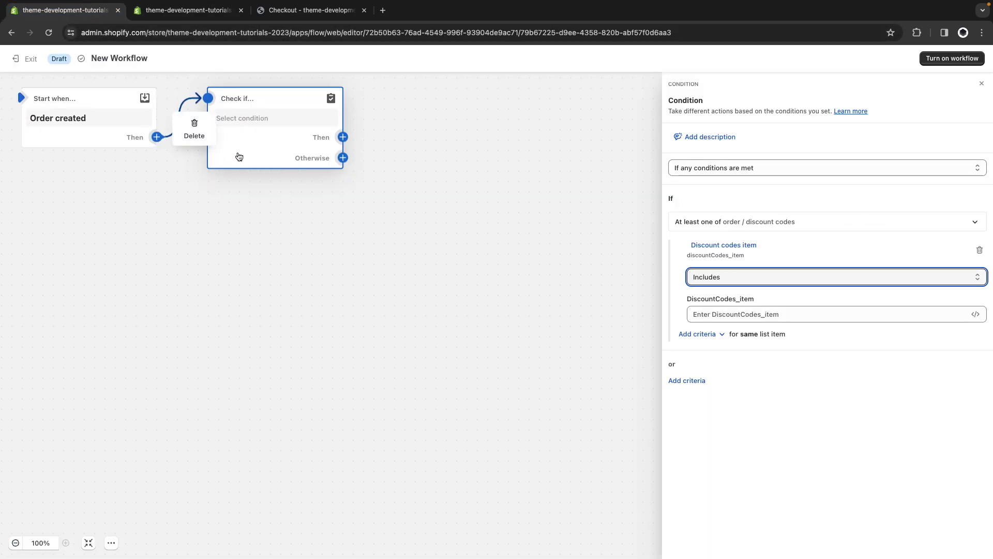
left_click(704, 313)
key("super+v")
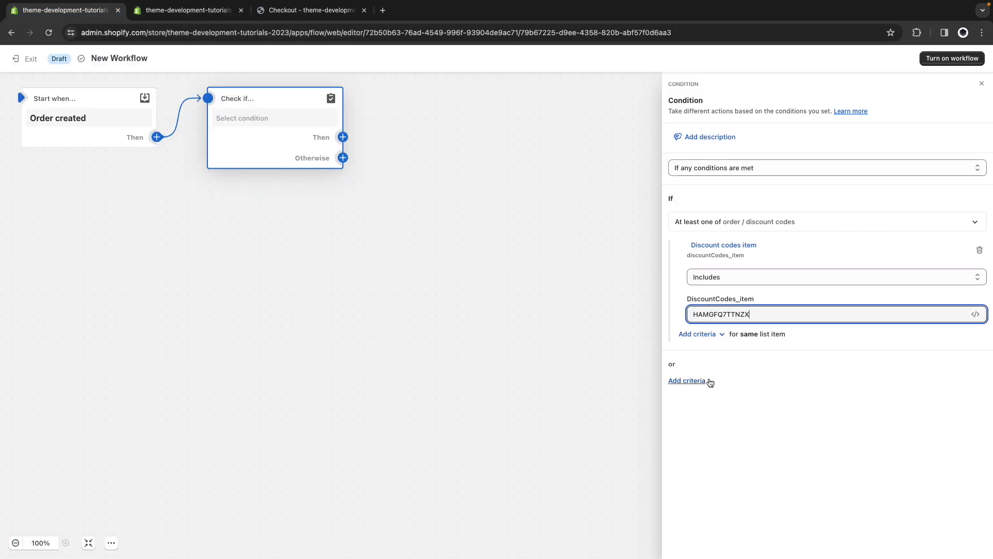
Add an Or discount codes criterion with the value 9YX2C84NNYES.
left_click(695, 383)
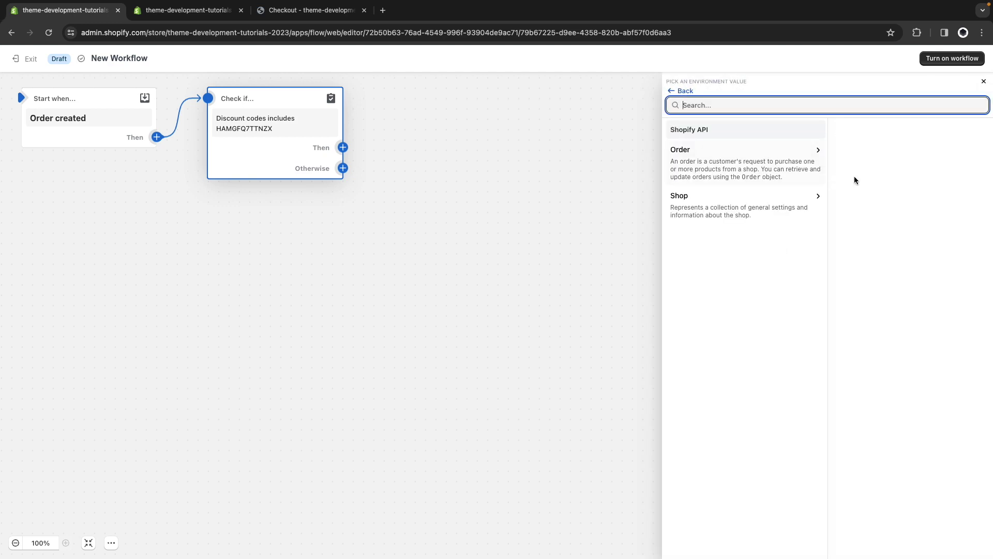
type("disco")
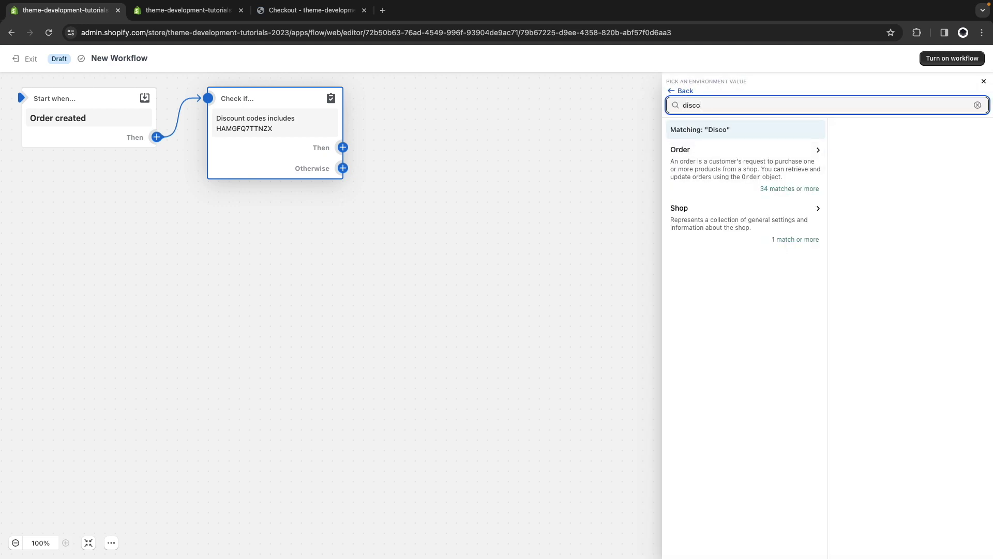
type("untcodes")
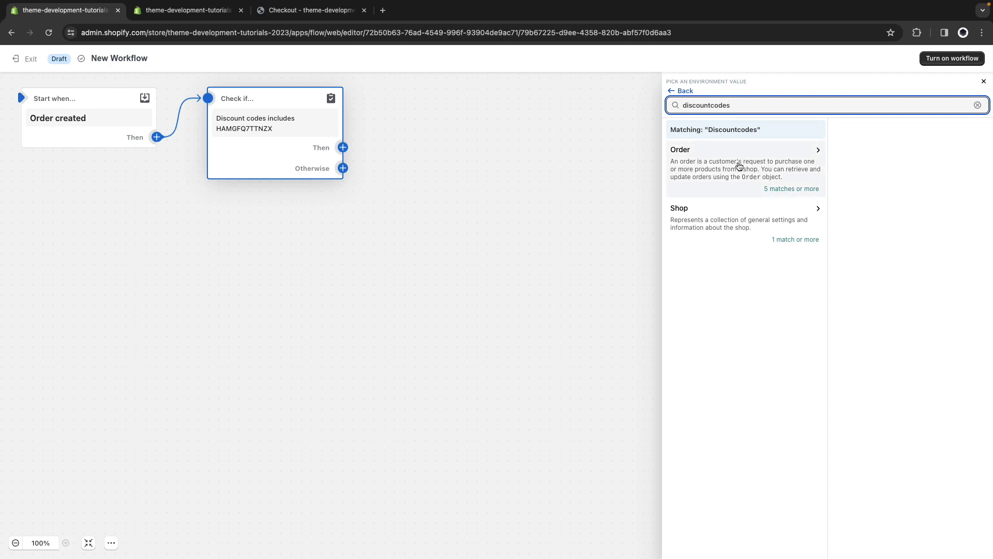
left_click(739, 165)
left_click(838, 253)
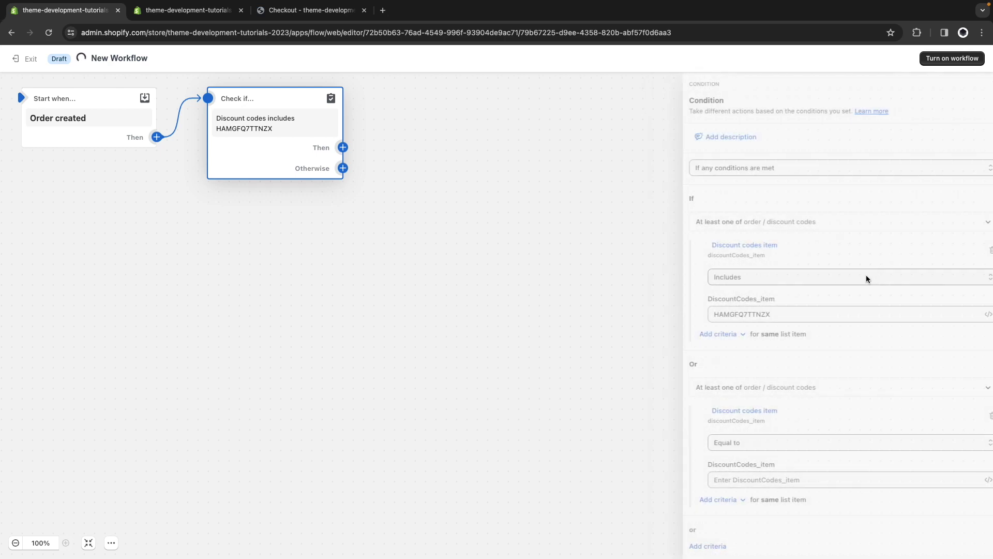
left_click(188, 11)
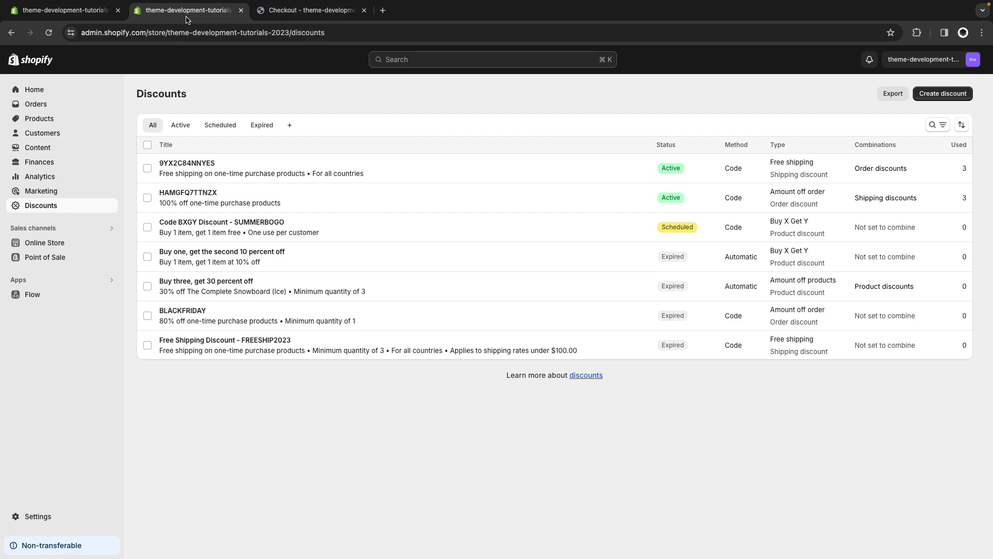
left_click(224, 163)
left_click(72, 16)
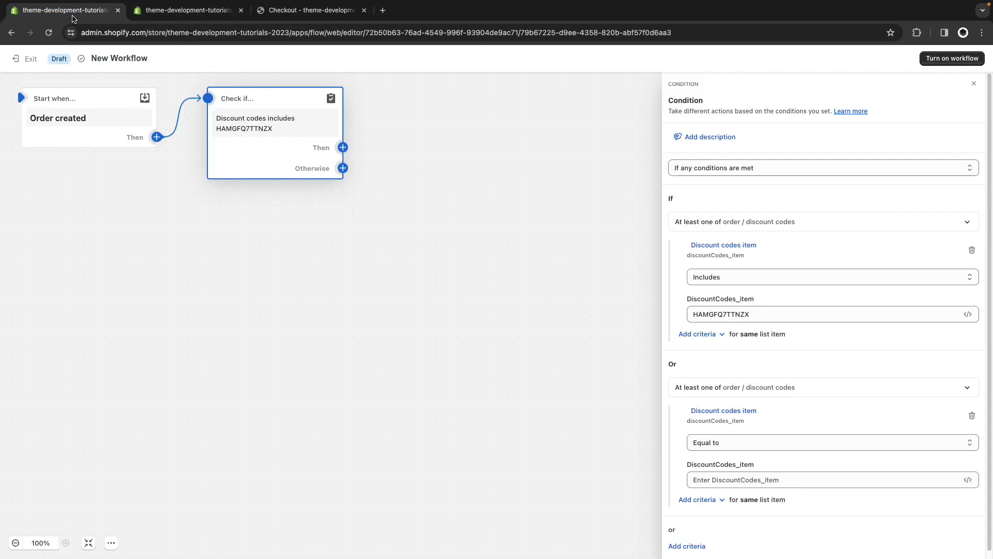
left_click(709, 479)
key("super+v")
Add an Add order tags action on the Then branch with the tag TEST-ORDER.
left_click(377, 276)
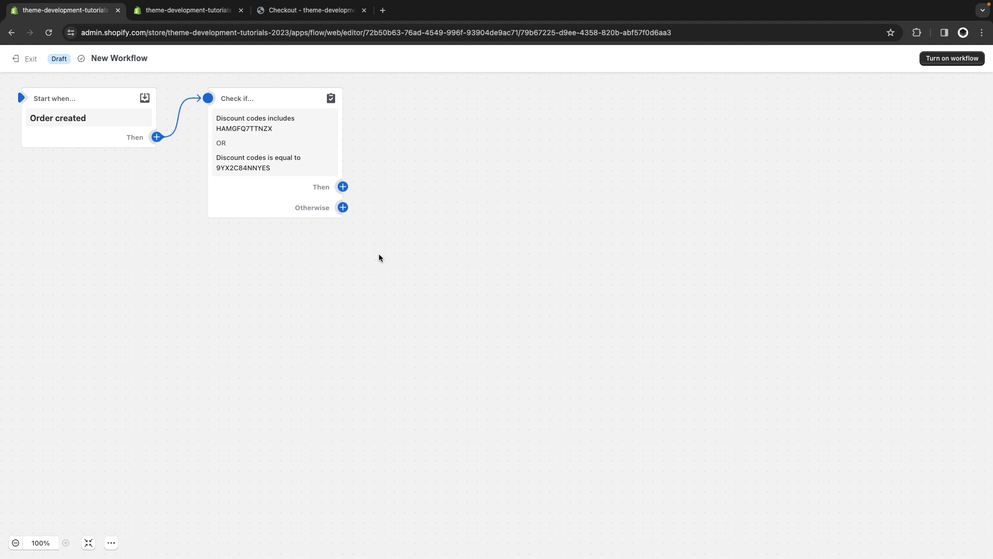
left_click(343, 187)
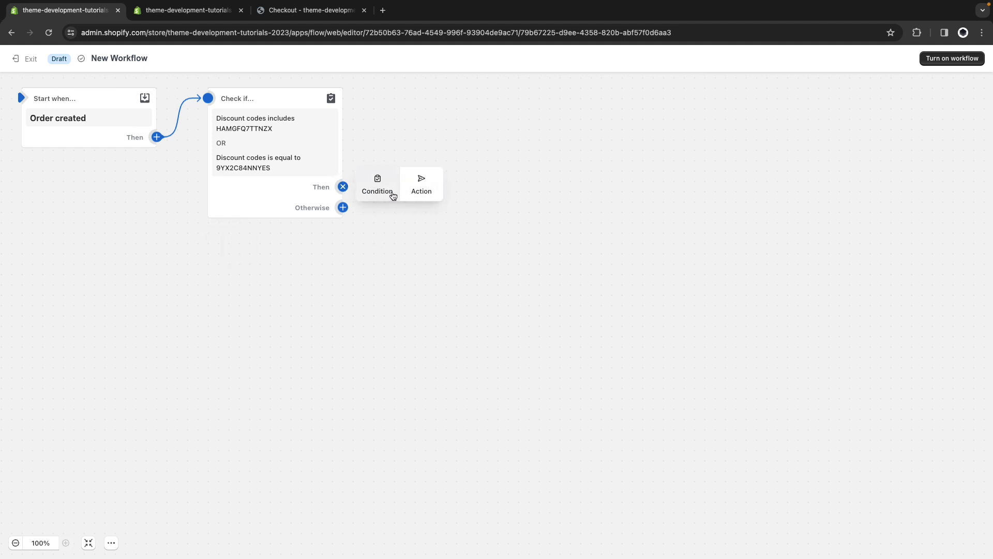
left_click(419, 189)
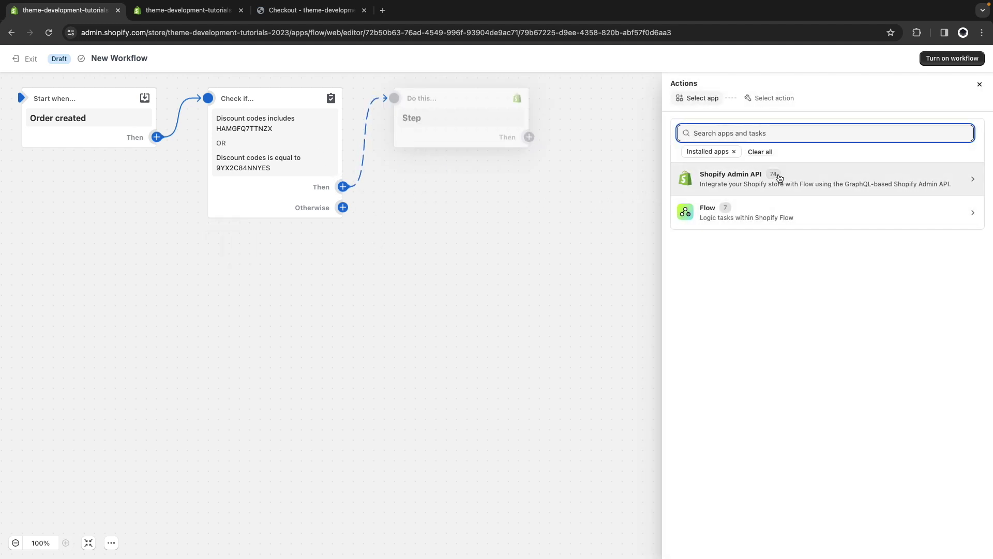
type("tag")
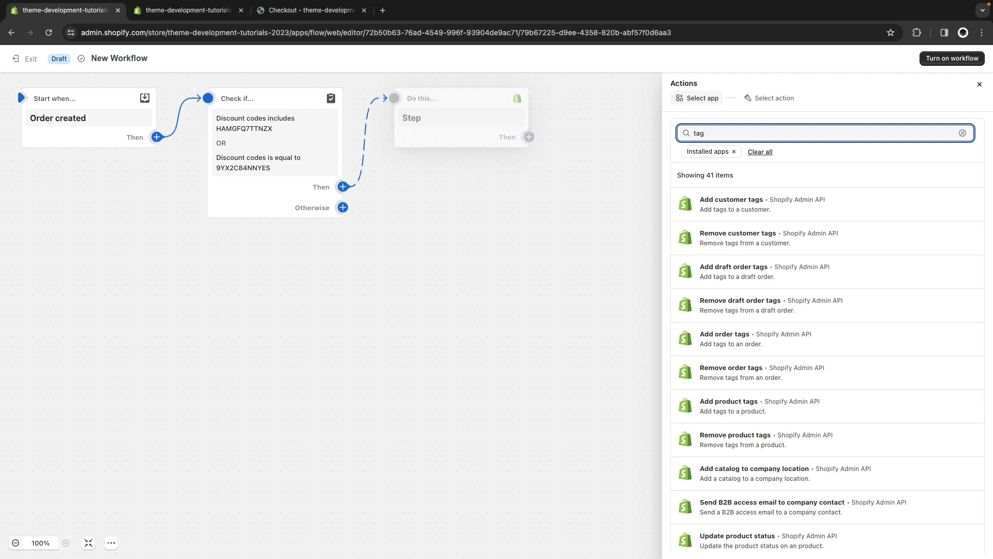
type("ord")
key("BackSpace")
key("BackSpace")
key("BackSpace")
type("order")
left_click(752, 310)
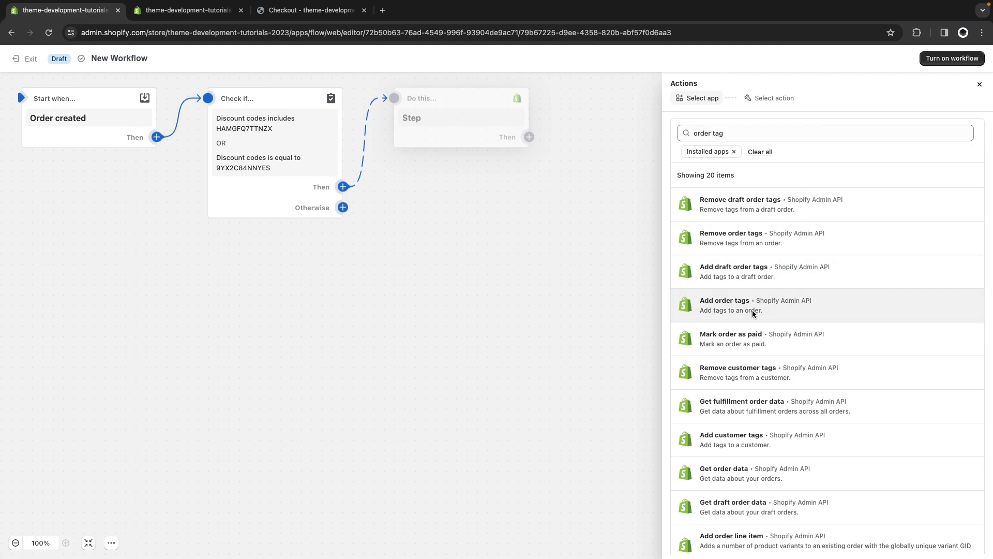
left_click(752, 309)
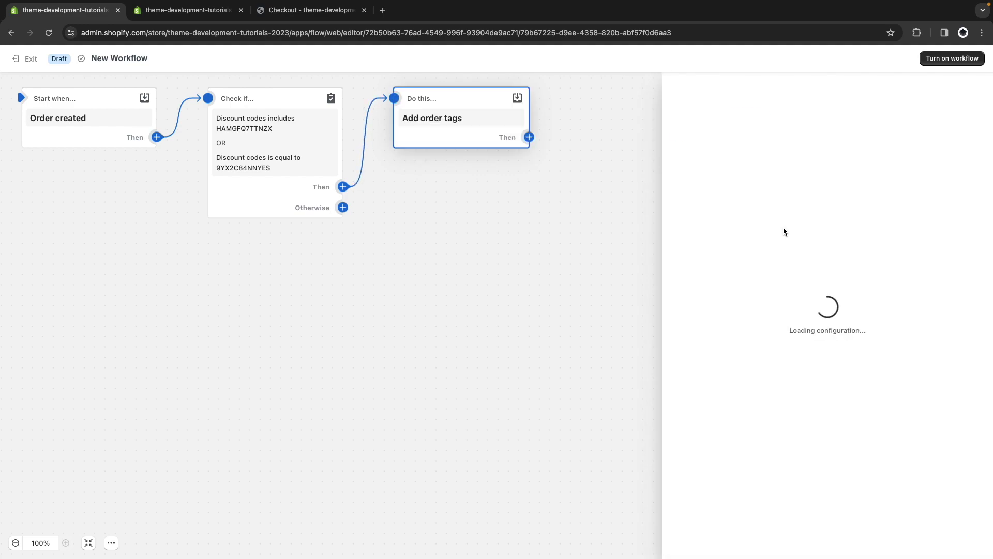
left_click(726, 200)
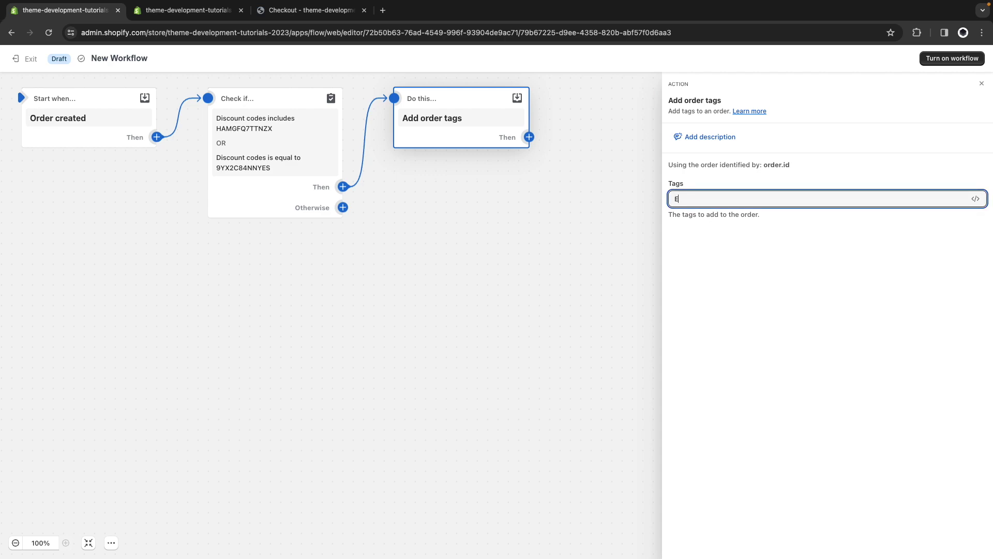
type("TEST-ORDER")
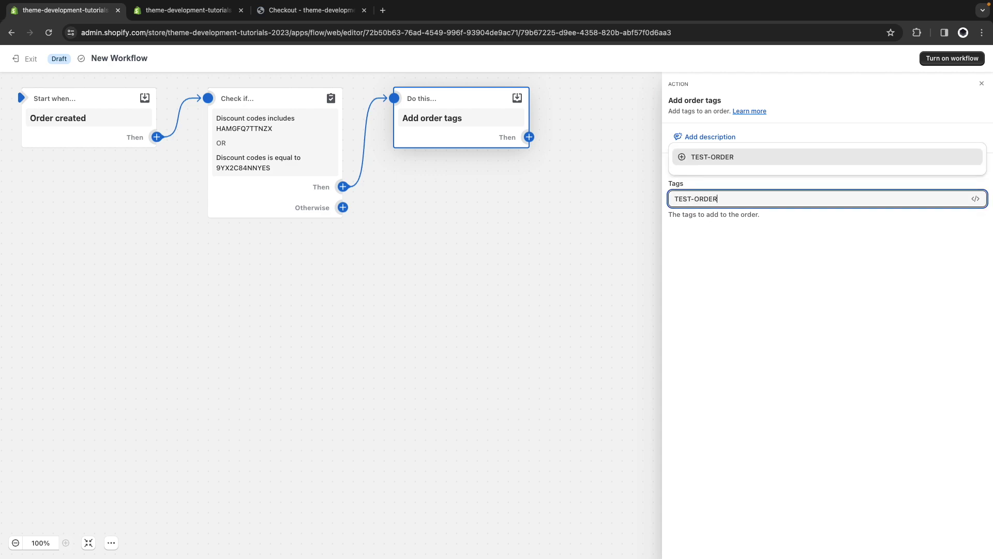
key("Return")
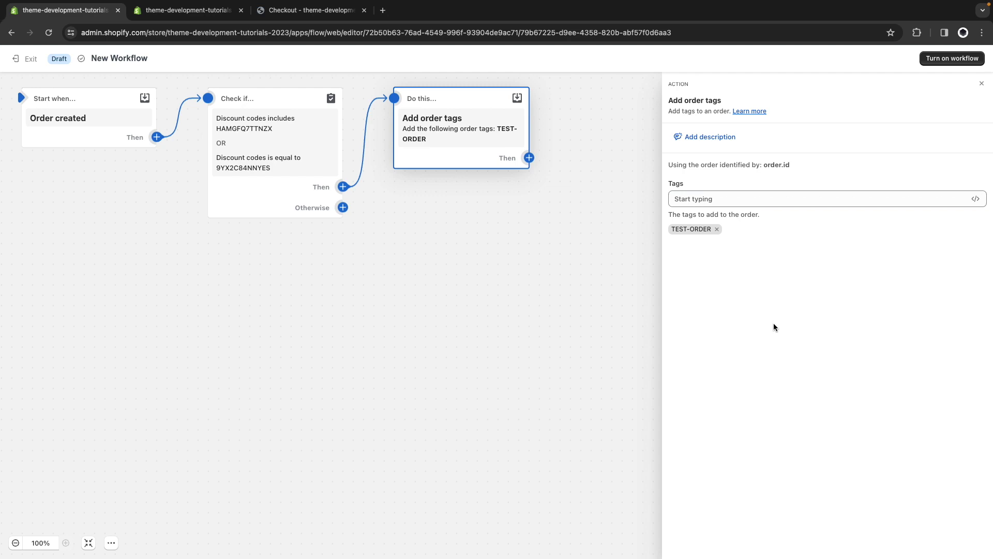
left_click(594, 260)
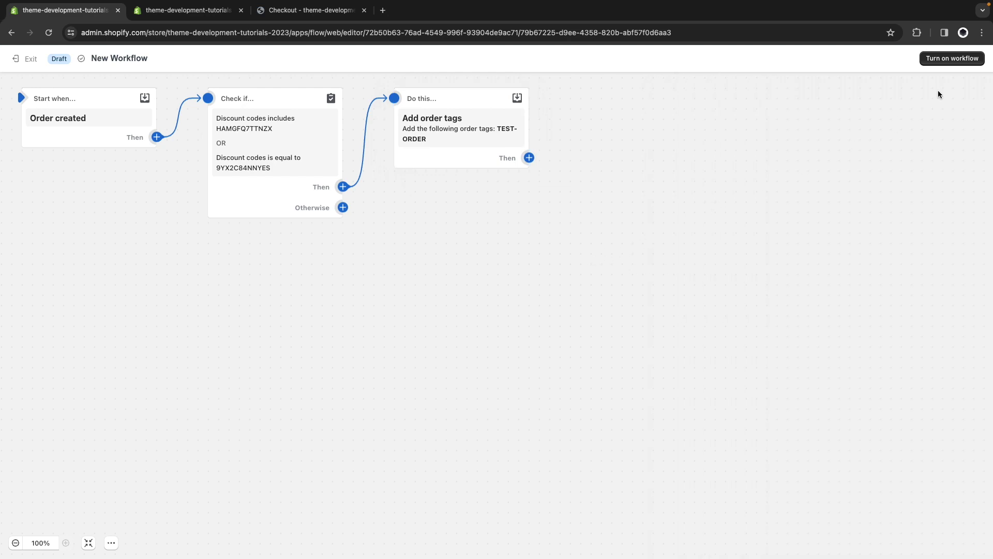
Rename the workflow 'Test Orders Tagging' and turn it on.
left_click(91, 67)
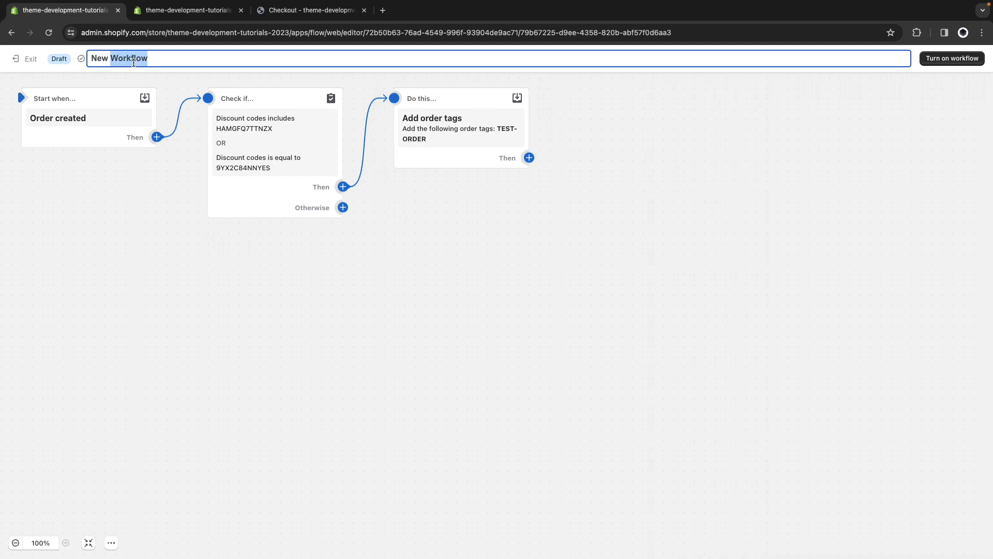
key("BackSpace")
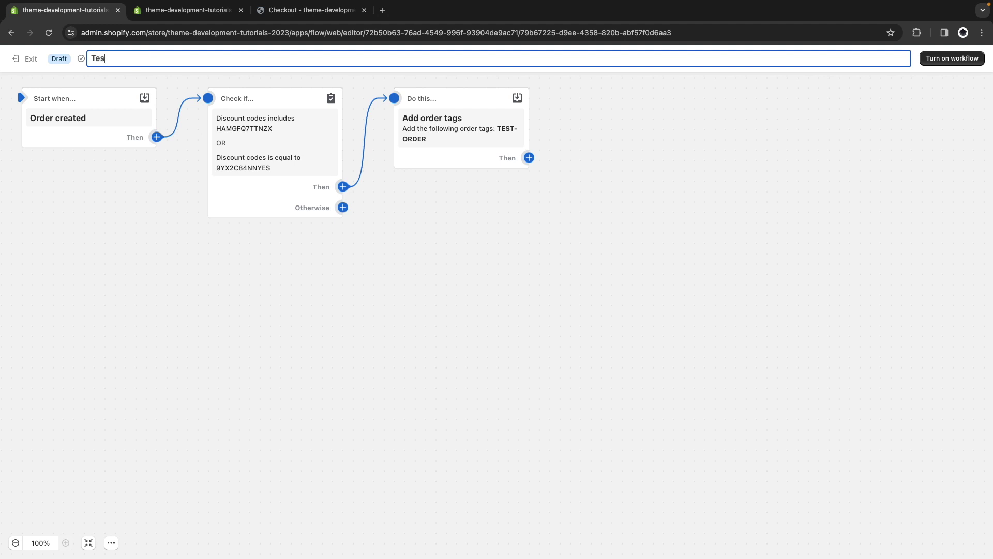
type("Test Orders Taggoing")
left_click(937, 60)
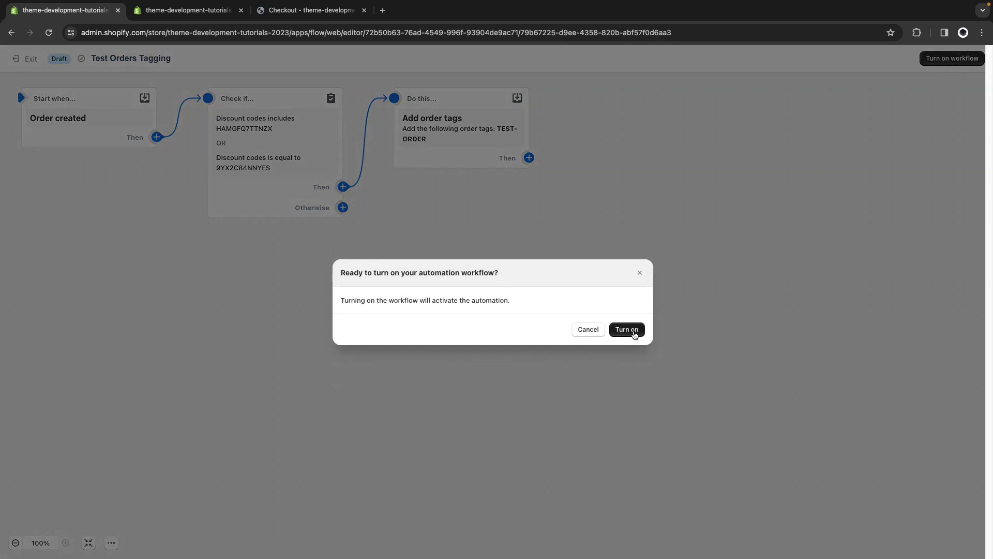
left_click(634, 334)
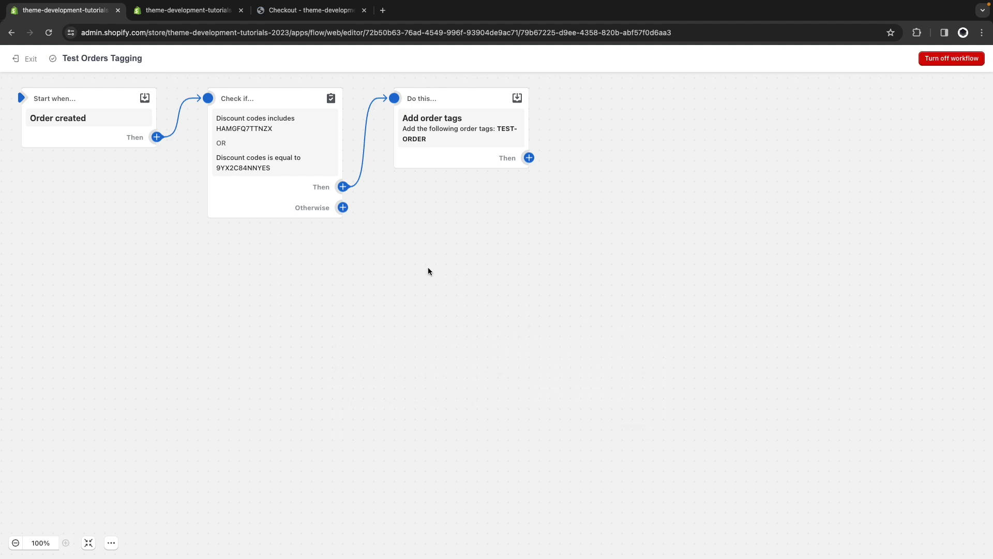
Copy discount code HAMGFQ7TTNZX from Discounts and apply it at checkout.
left_click(290, 10)
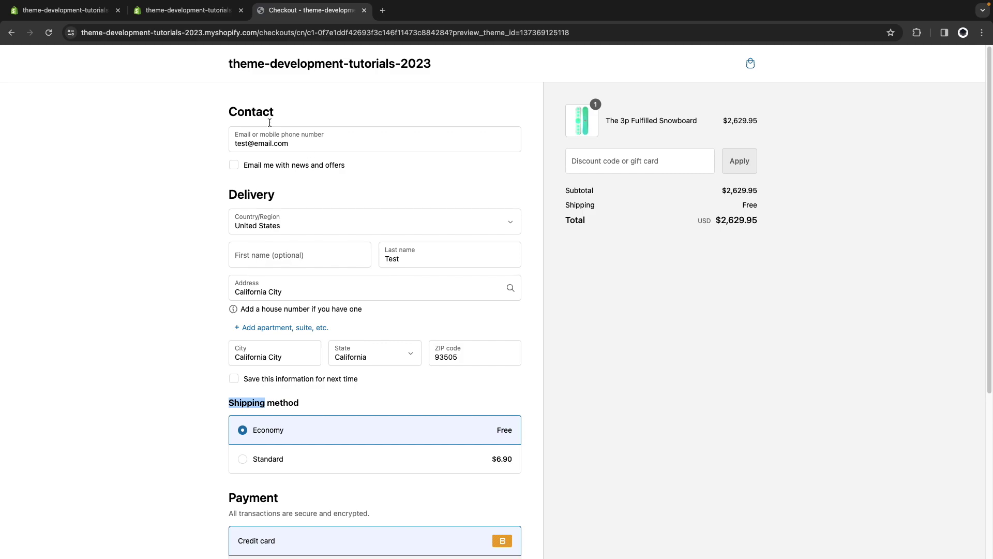
left_click(189, 10)
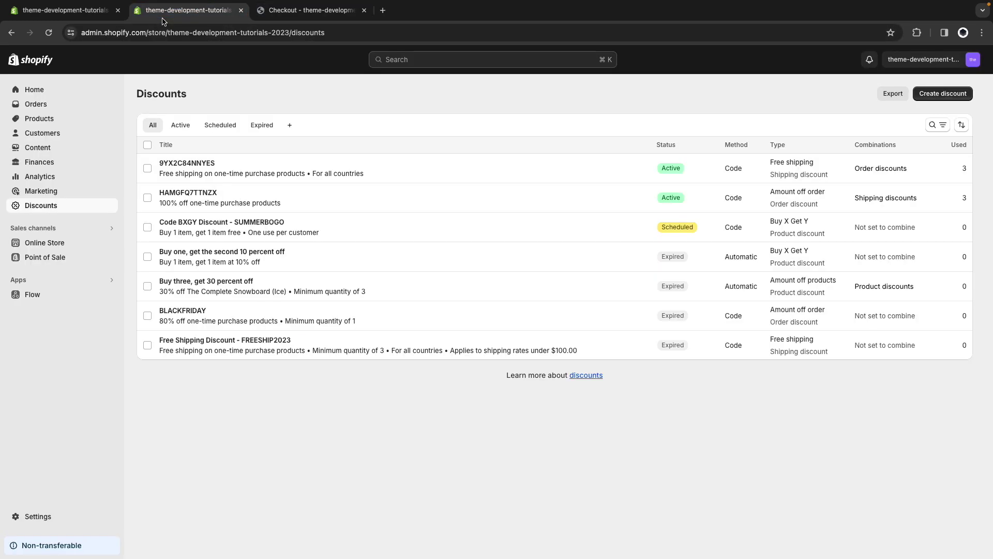
left_click(222, 193)
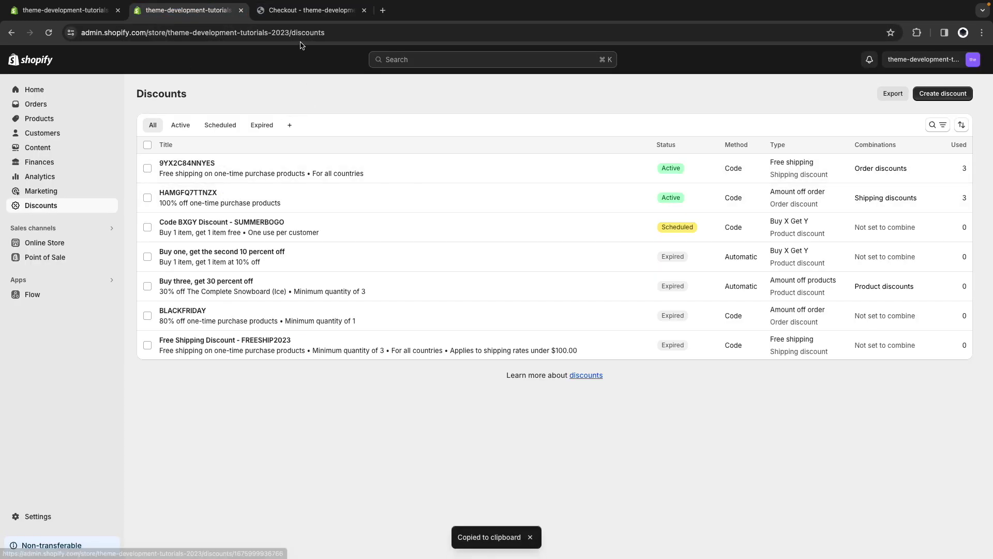
left_click(288, 11)
left_click(653, 171)
key("super+v")
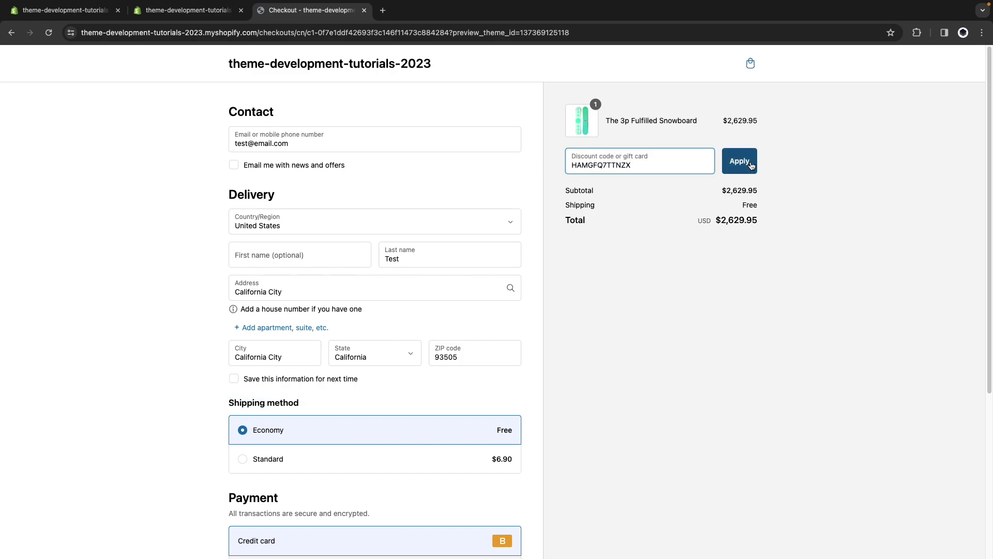
key("Return")
left_click(167, 16)
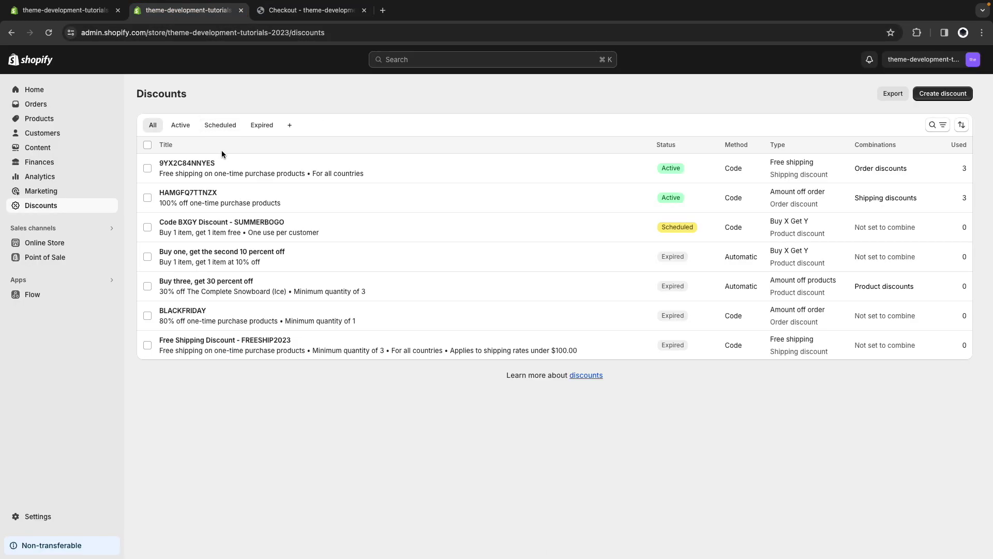
left_click(221, 163)
left_click(300, 10)
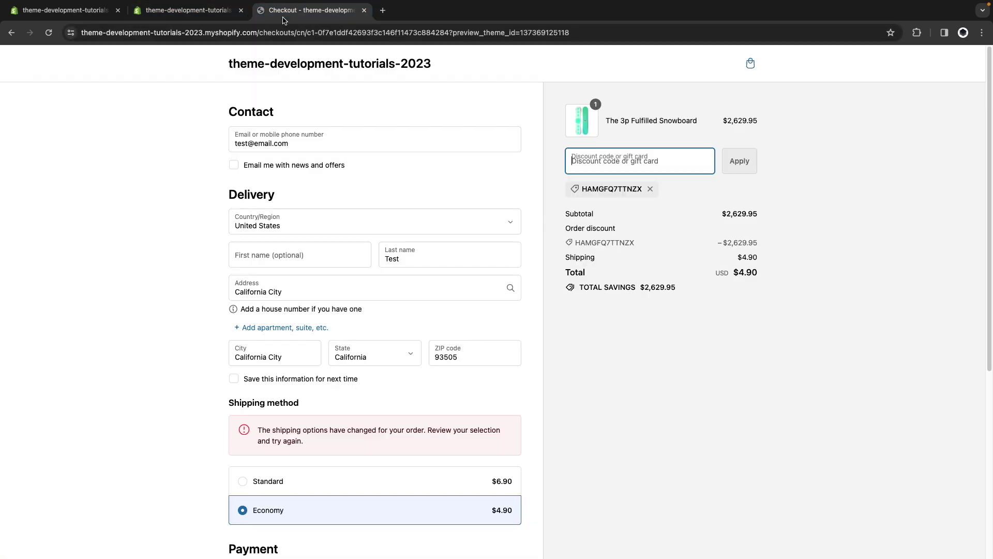
key("super+v")
left_click(741, 173)
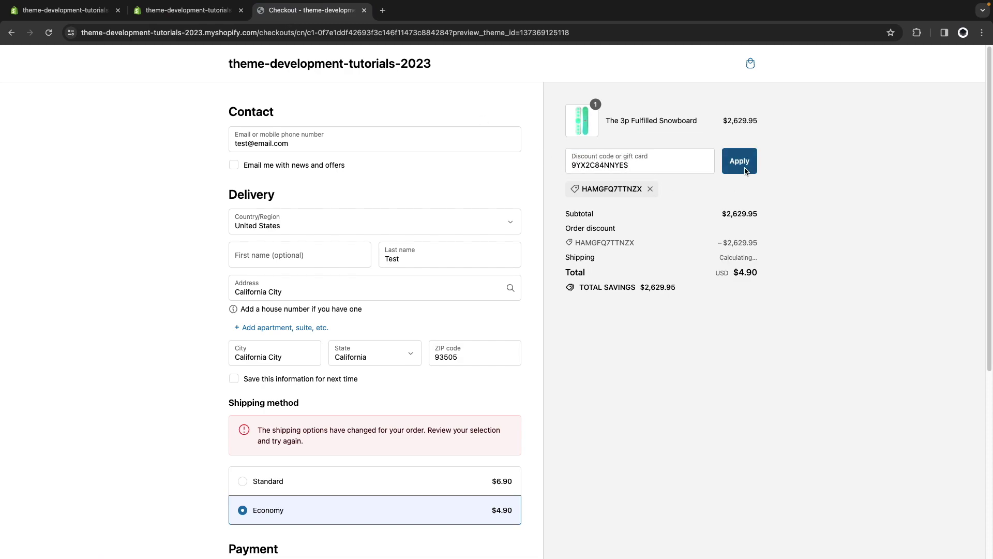
scroll(662, 389, "down", 5)
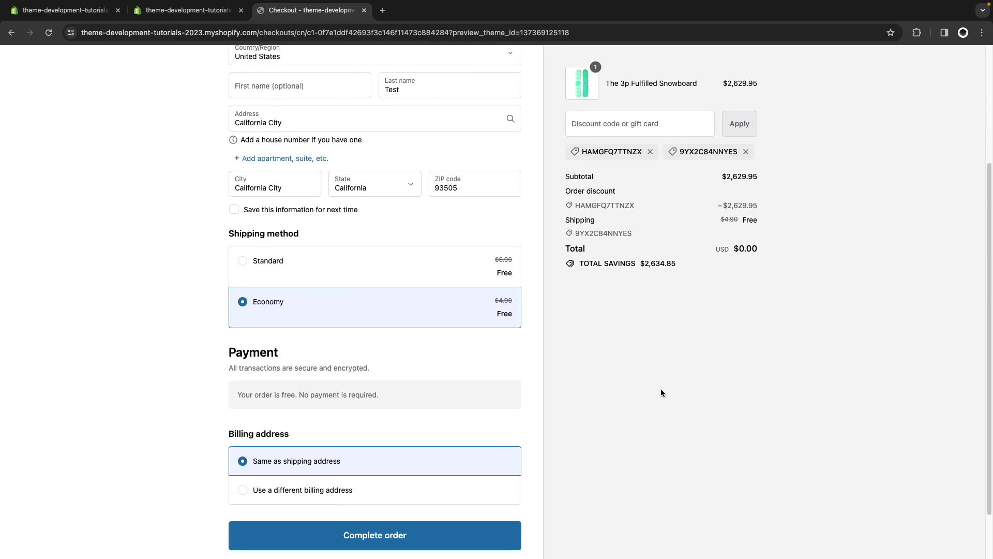
left_click(406, 476)
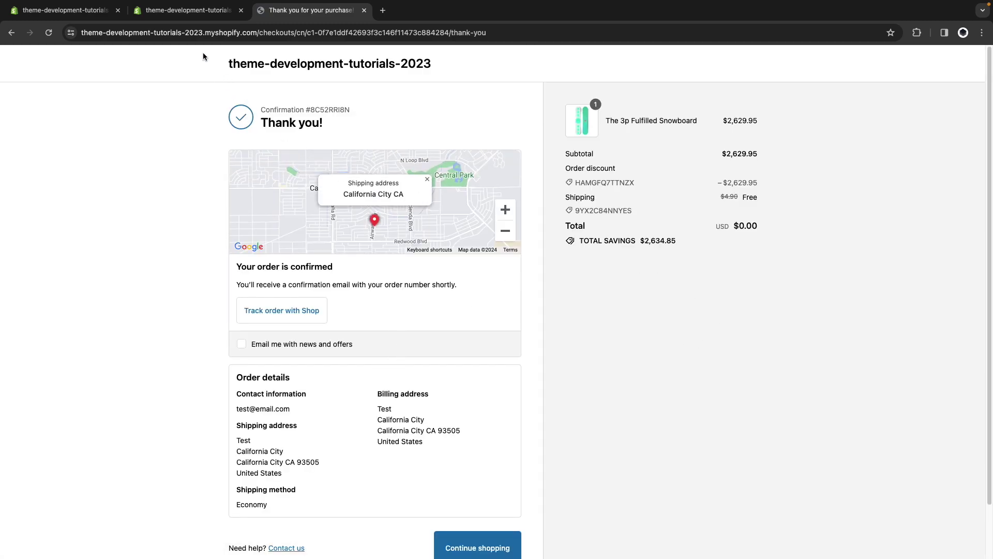
Open the admin Orders list to check that order #1006 carries the TEST-ORDER tag.
left_click(187, 11)
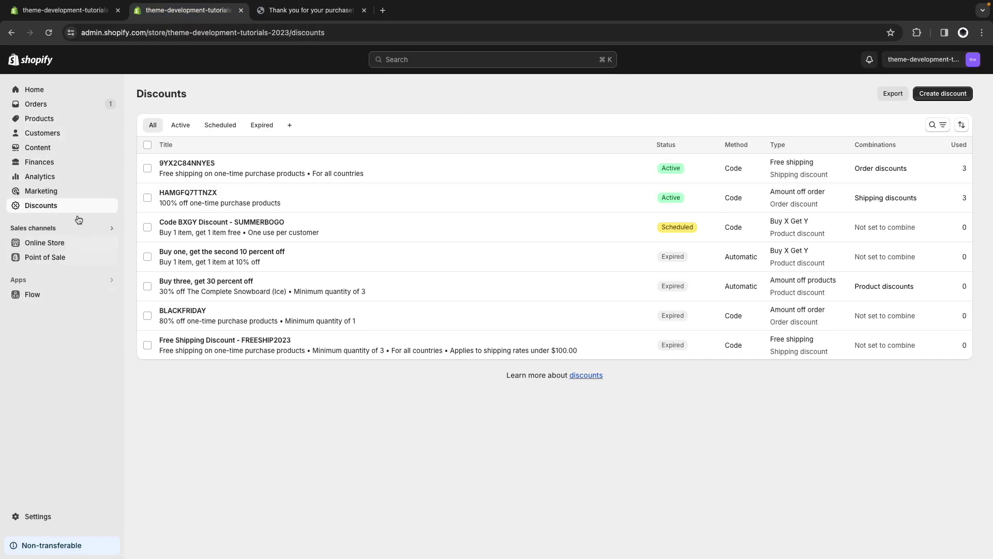
left_click(48, 111)
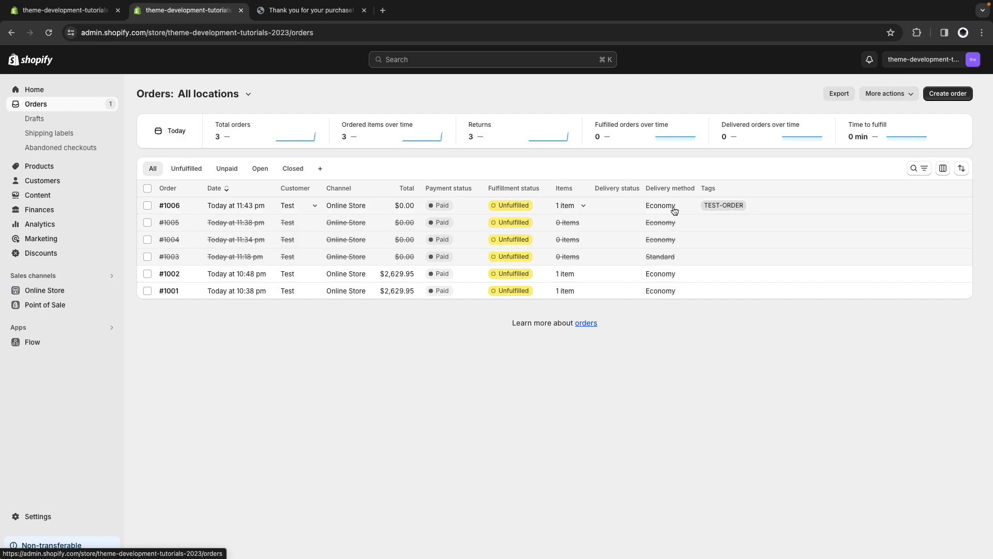
Select test discount codes 9YX2C84NNYES and HAMGFQ7TTNZX in Discounts and deactivate both.
left_click(61, 254)
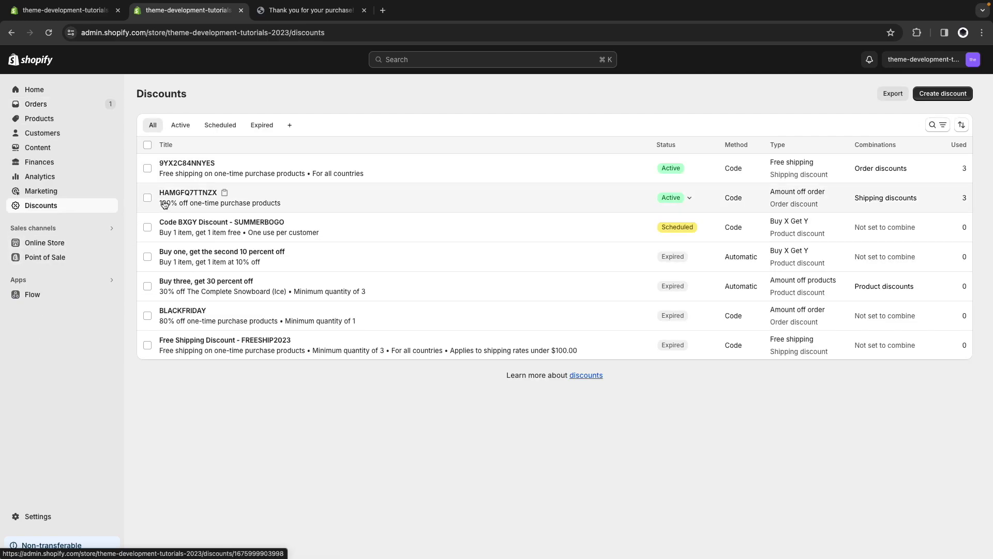
left_click(147, 168)
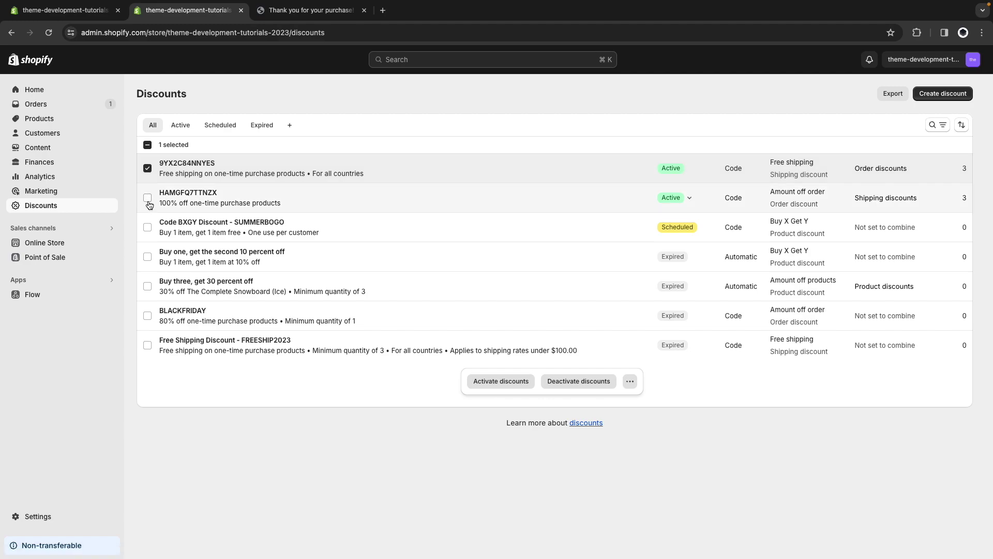
left_click(148, 200)
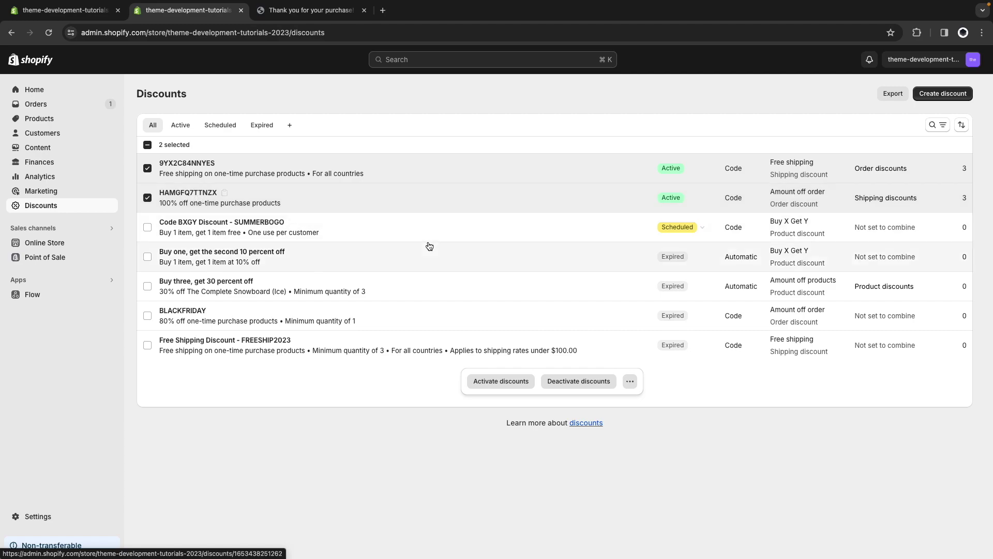
left_click(579, 381)
left_click(626, 330)
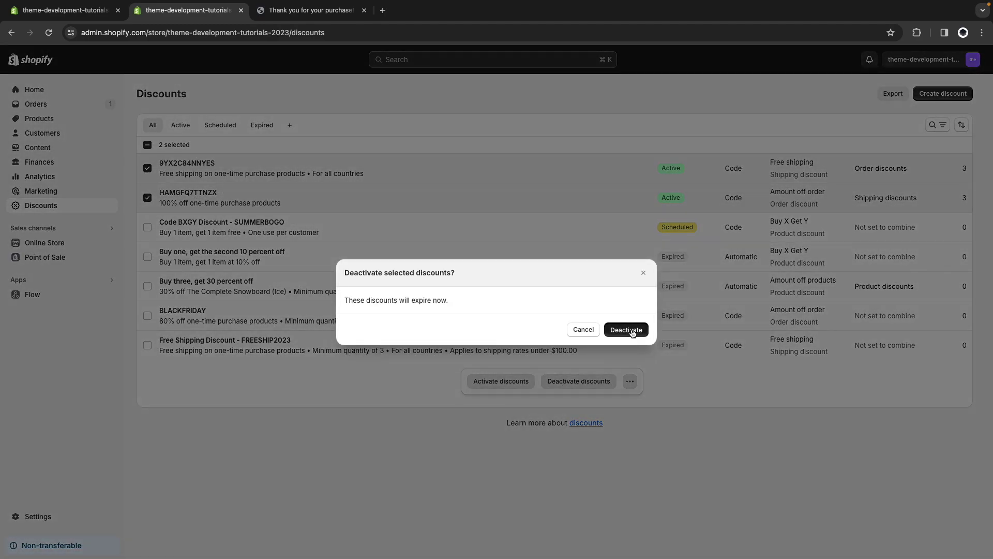